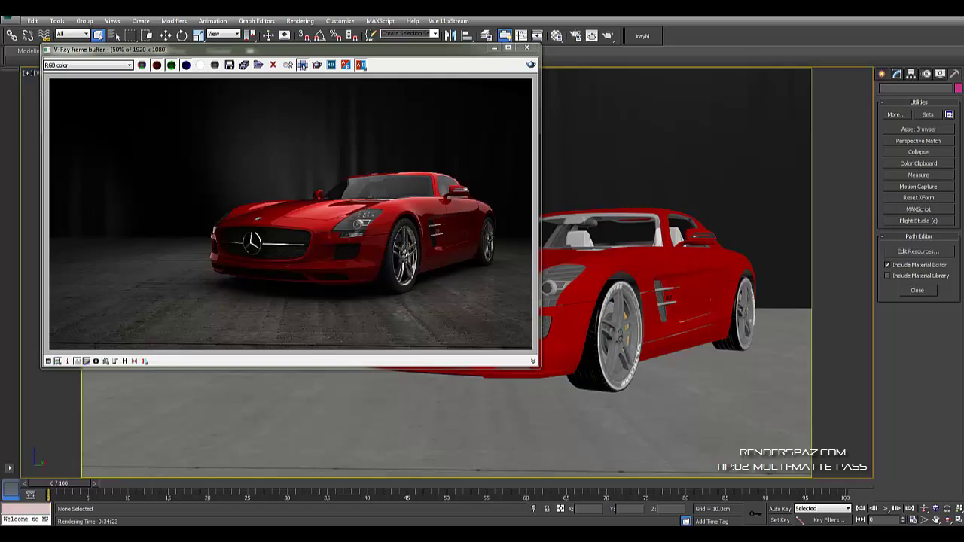
drag(387, 52, 466, 72)
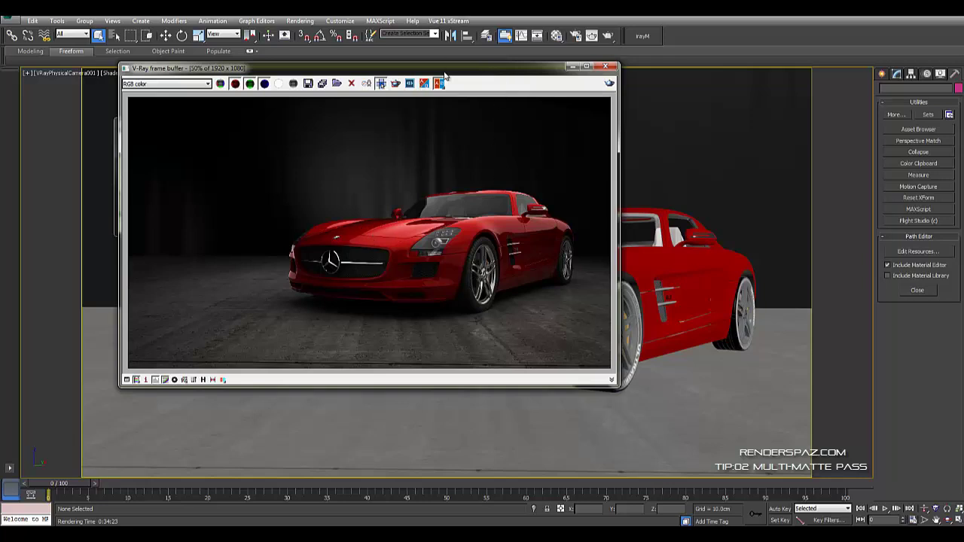
drag(446, 69, 454, 85)
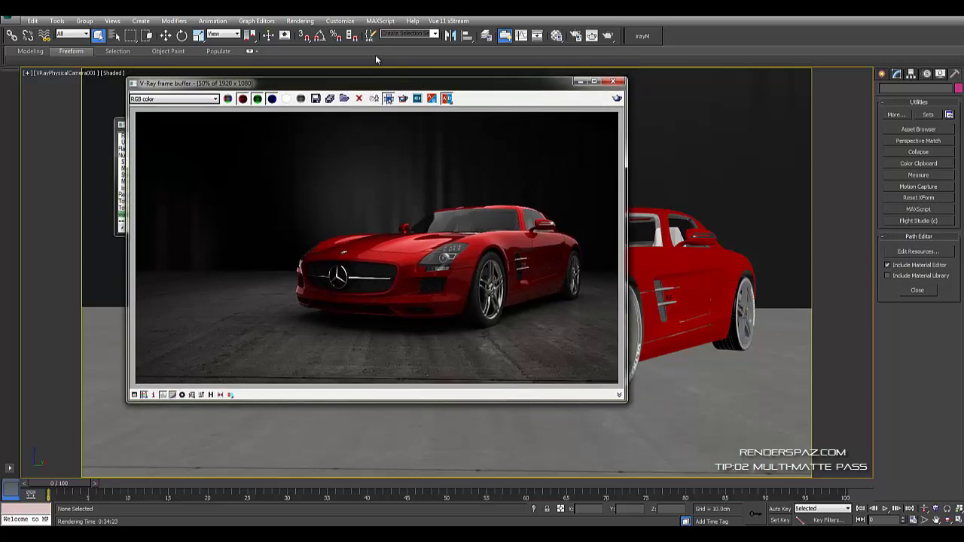
drag(523, 81, 481, 78)
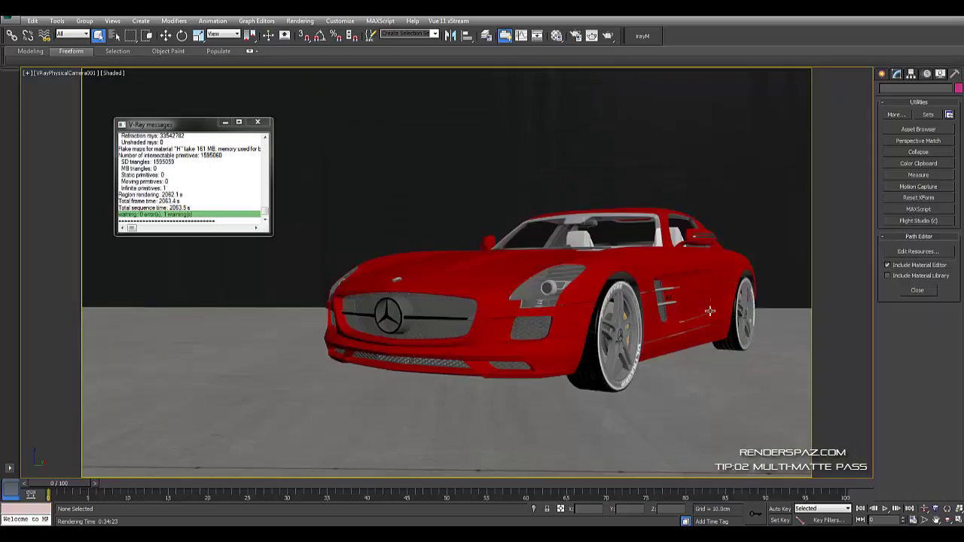
Step: Open the car's group HDM_05_003 so that its individual parts can be selected
click(482, 276)
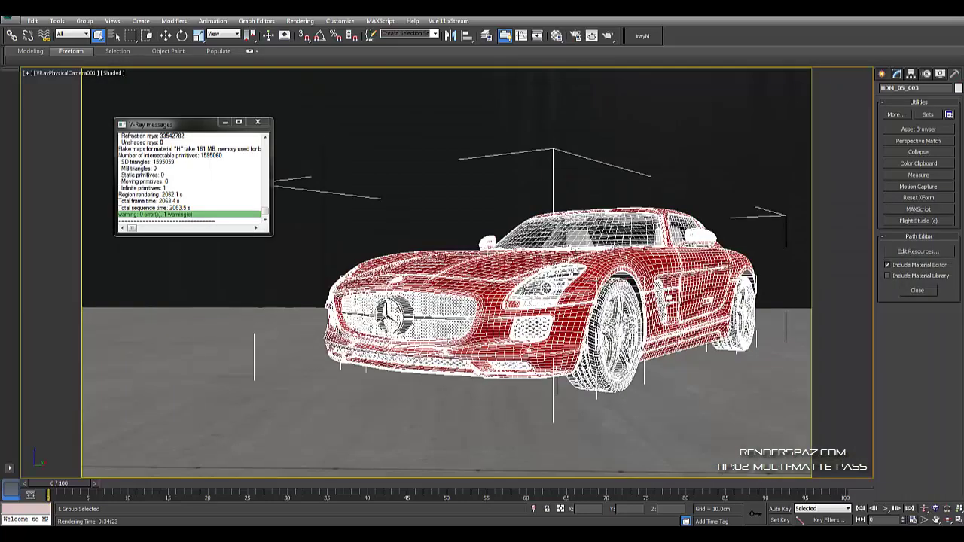
click(84, 20)
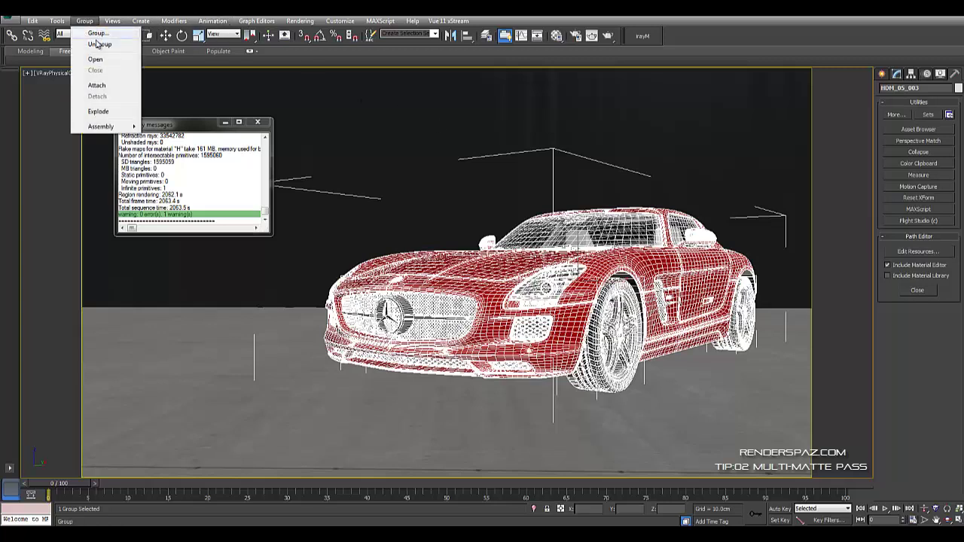
click(96, 59)
Step: Select the car paint body together with the side mirrors, then return to the camera view
click(465, 267)
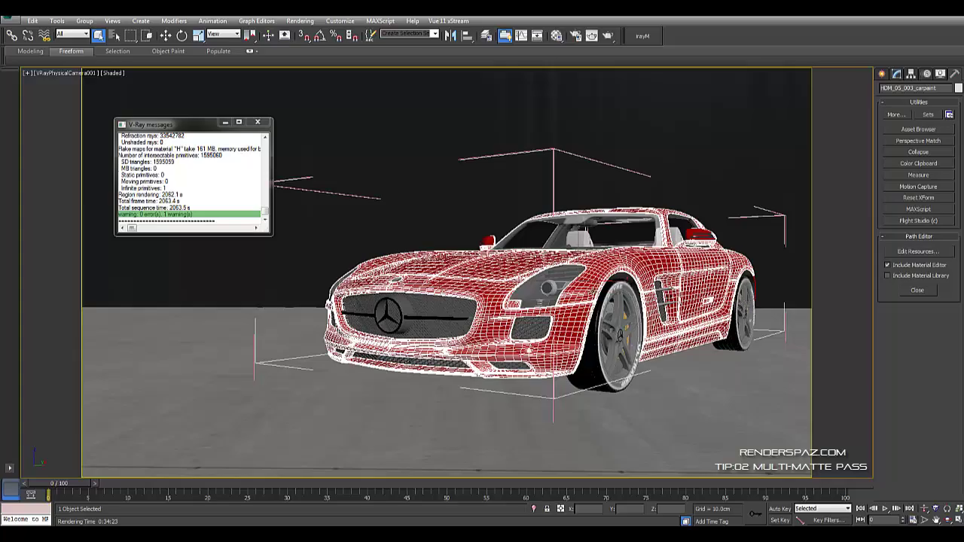
key(p)
scroll(592, 359, up, 10)
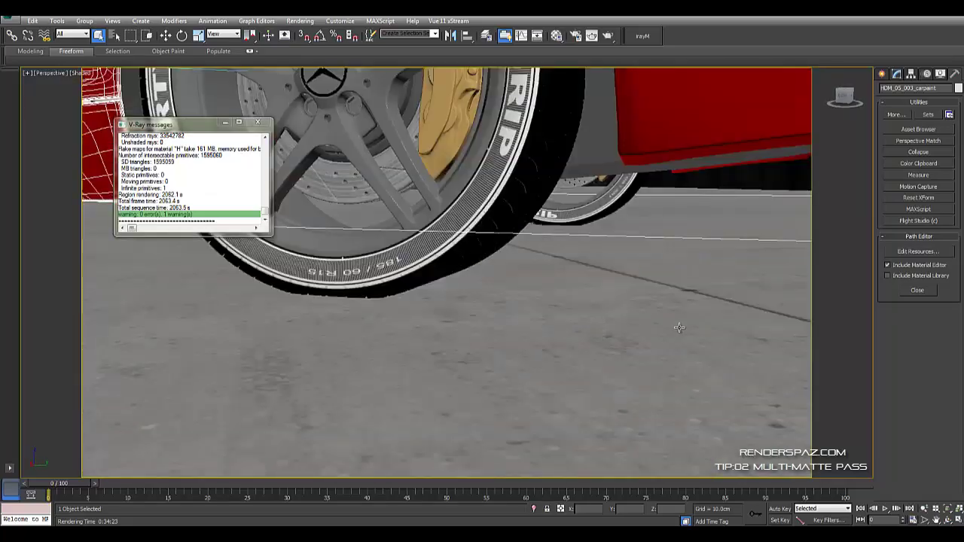
alt+middle_drag(678, 327, 439, 249)
ctrl+click(532, 399)
key(c)
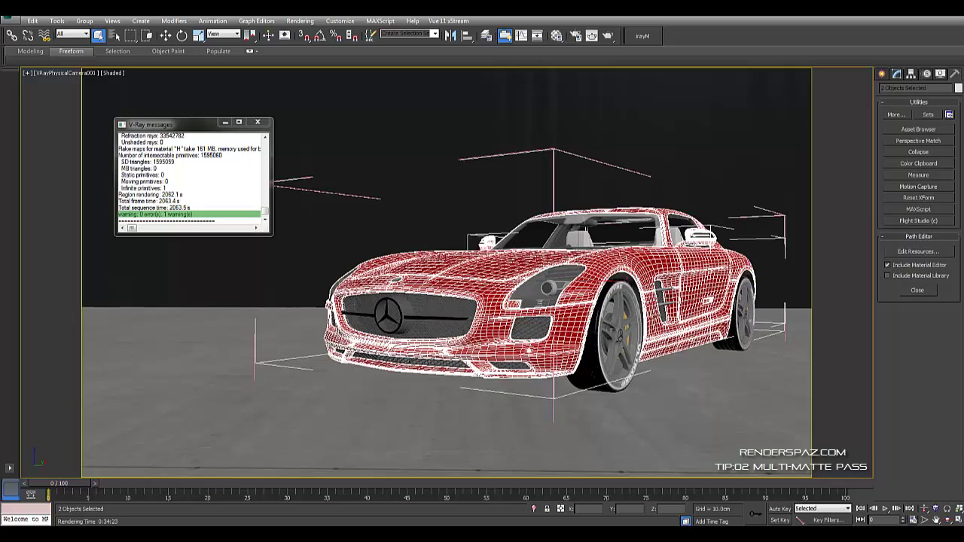
Step: Set the G-Buffer Object ID of the selected body and mirrors to 1 in their object properties
right_click(612, 256)
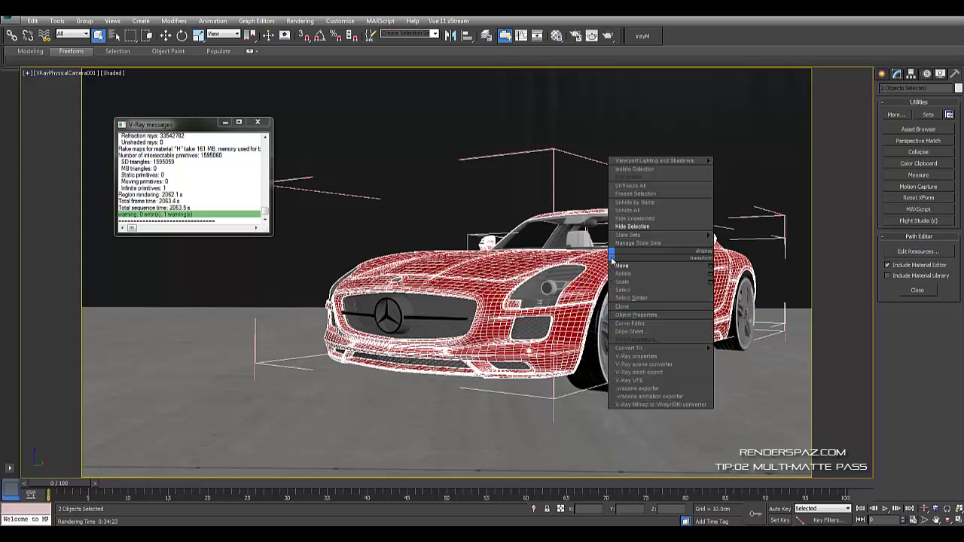
click(666, 314)
click(403, 128)
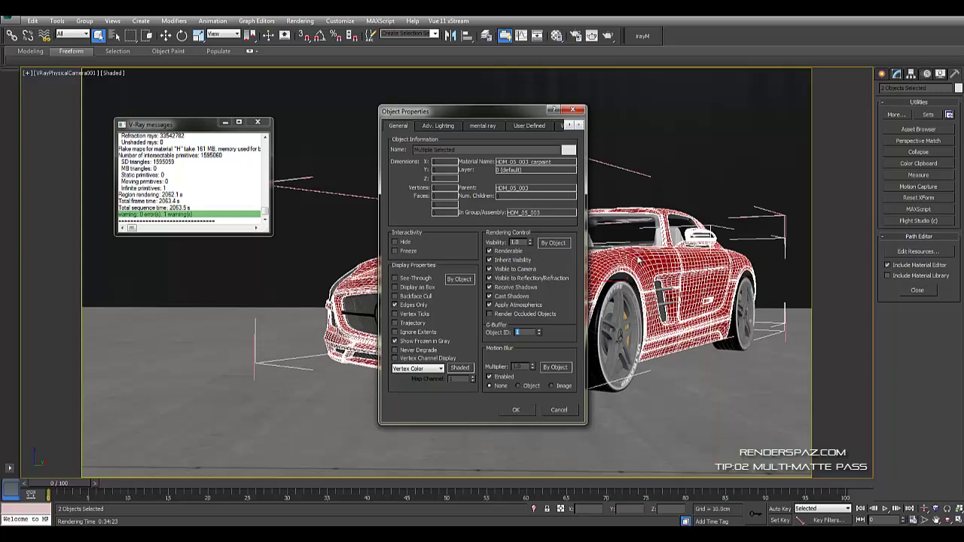
click(516, 409)
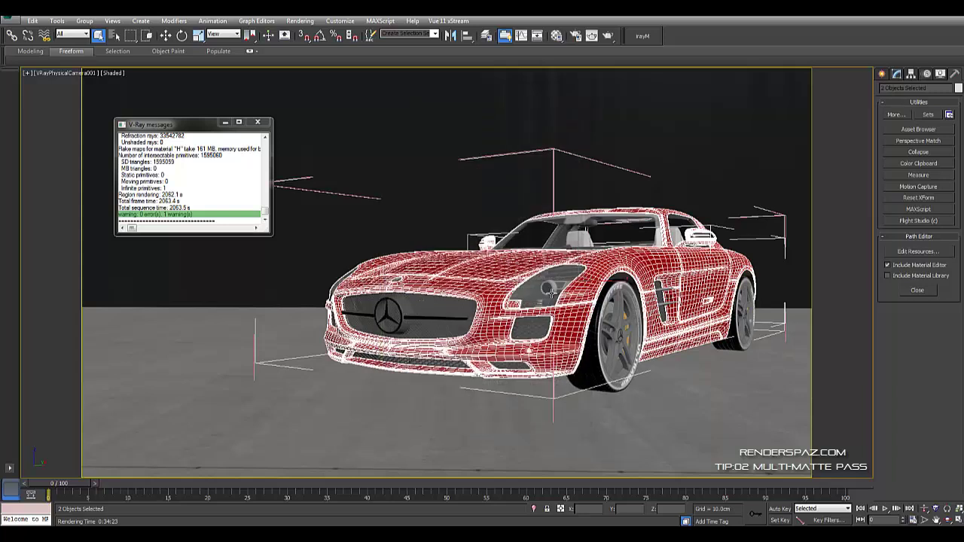
click(622, 326)
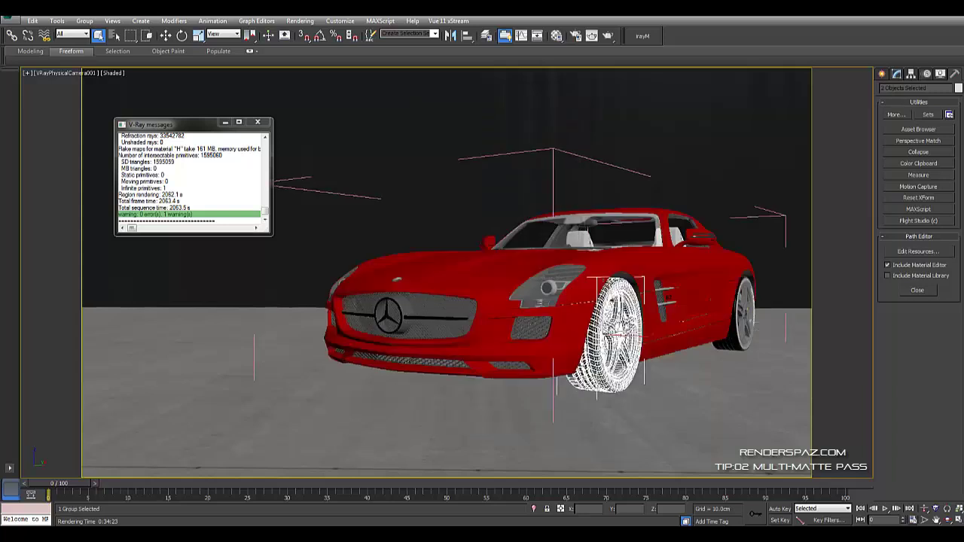
right_click(624, 318)
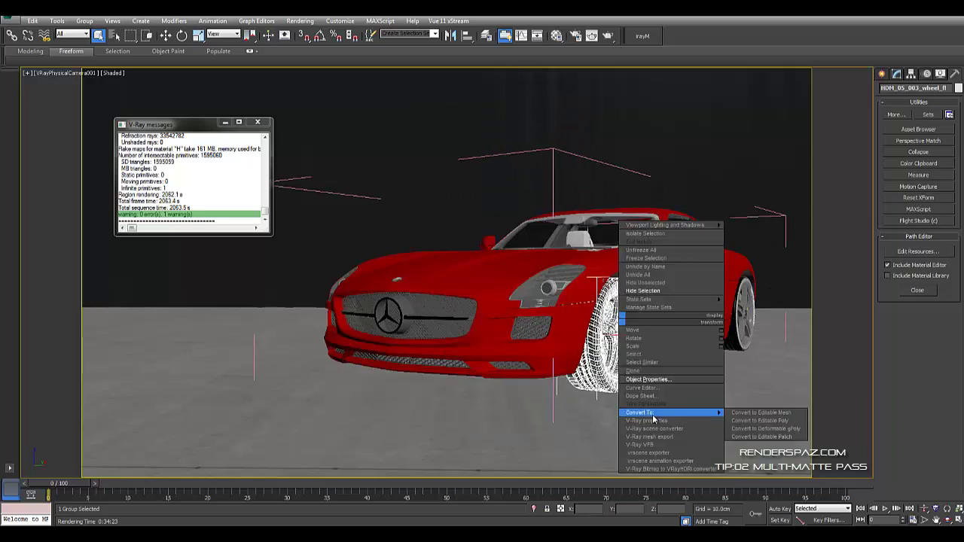
mouse_move(674, 412)
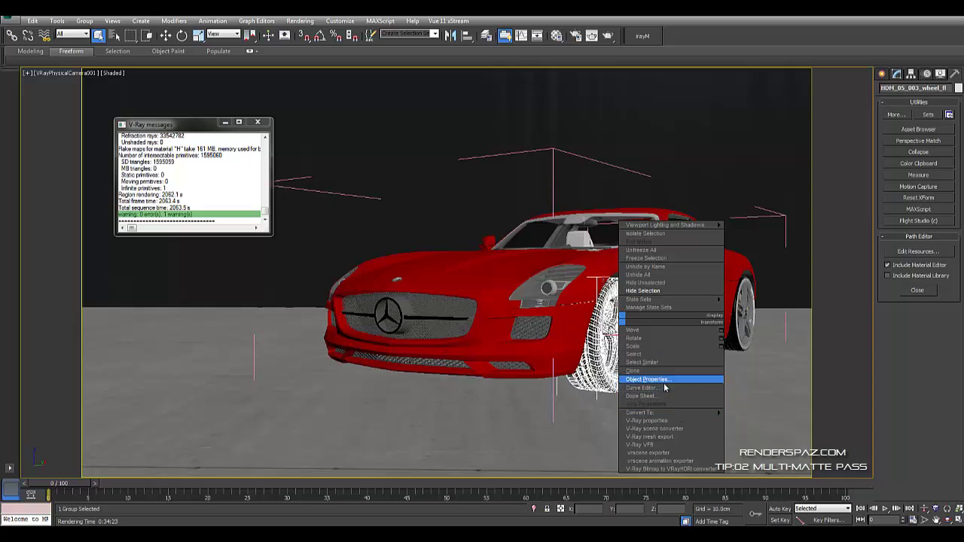
click(667, 379)
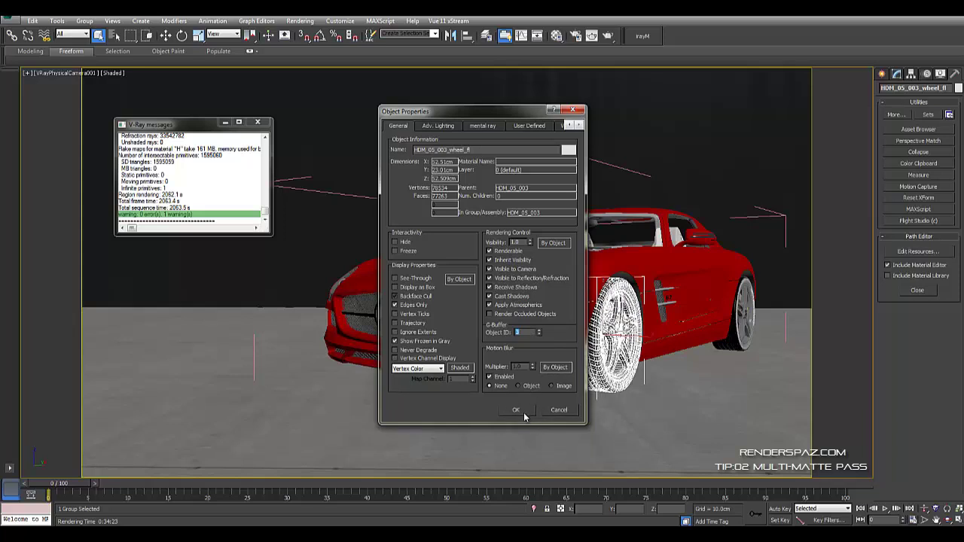
click(558, 412)
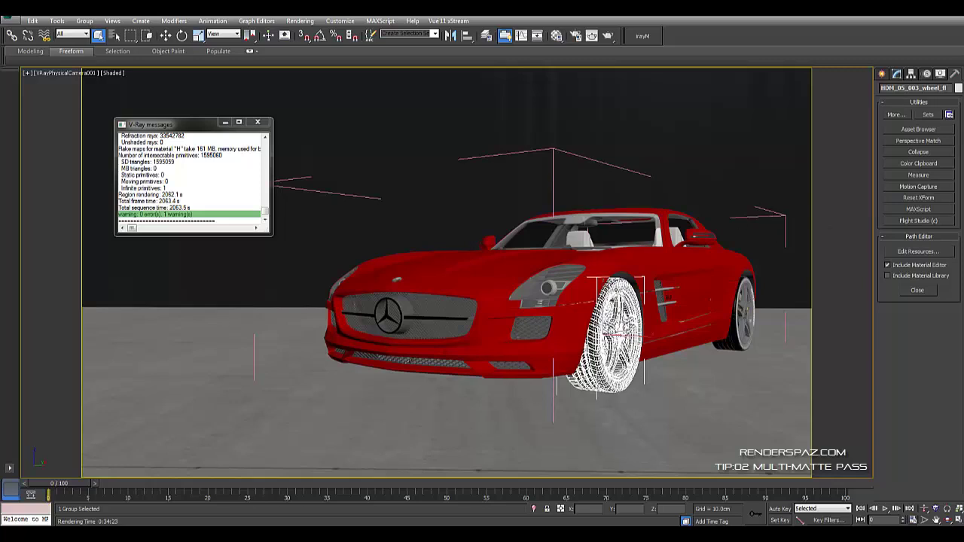
Step: Check the front wheel group's Object ID in its object properties, close them without changes and clear the selection
click(499, 286)
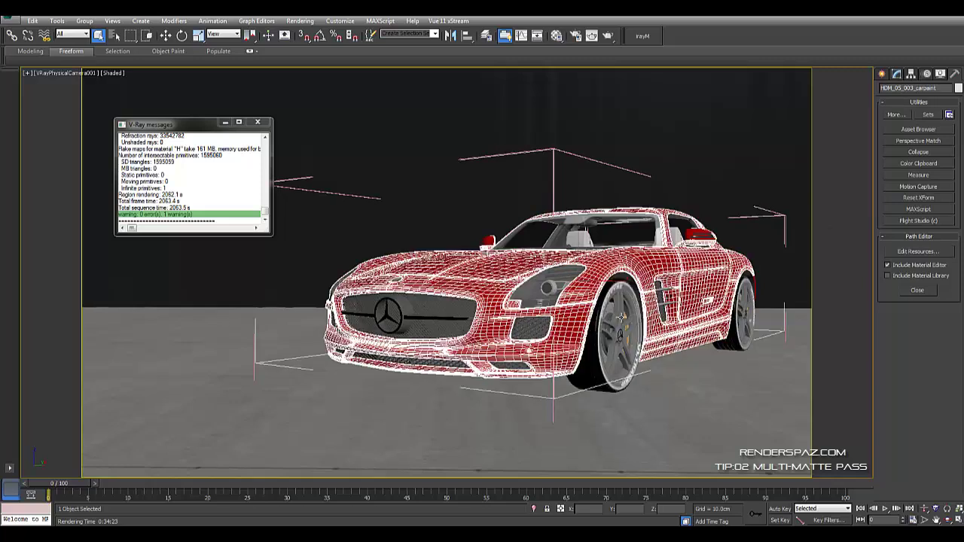
click(620, 316)
right_click(619, 317)
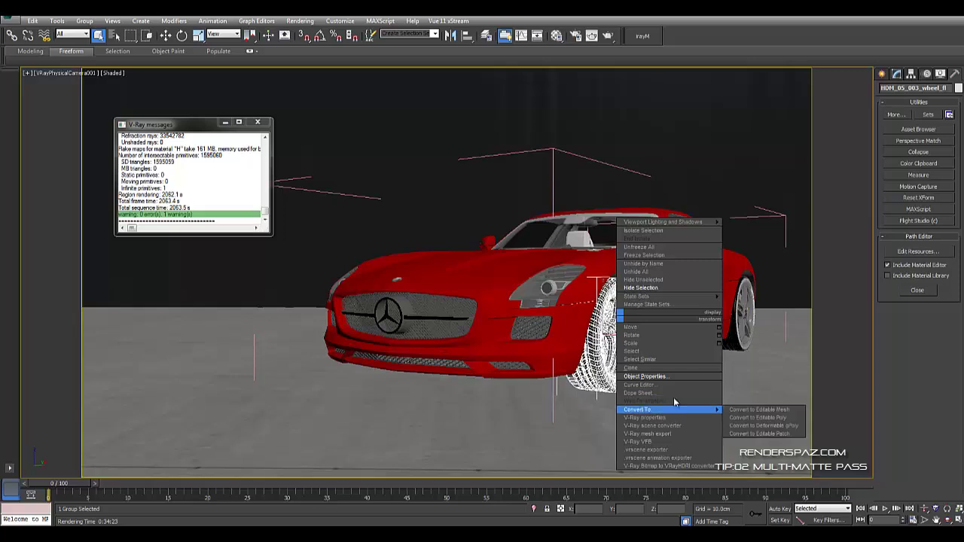
click(657, 376)
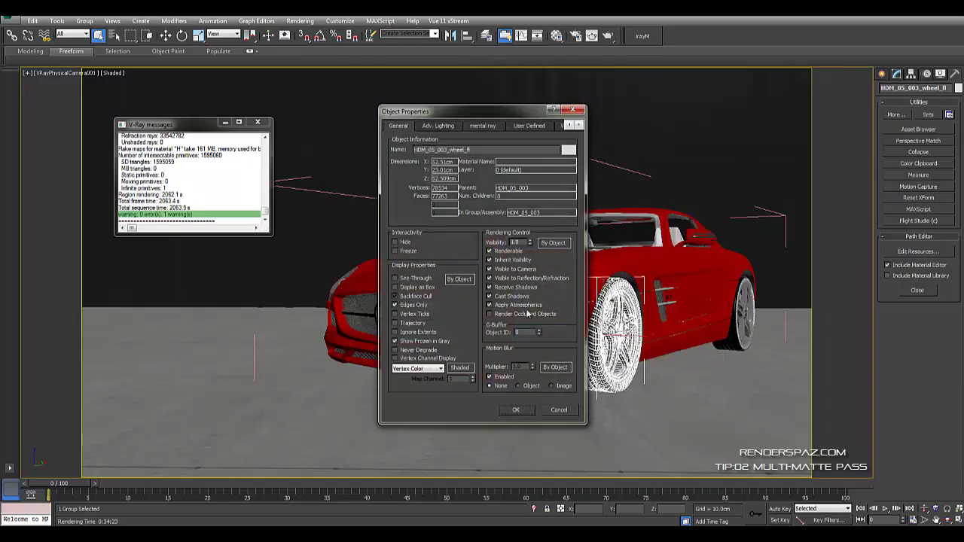
click(557, 409)
click(483, 276)
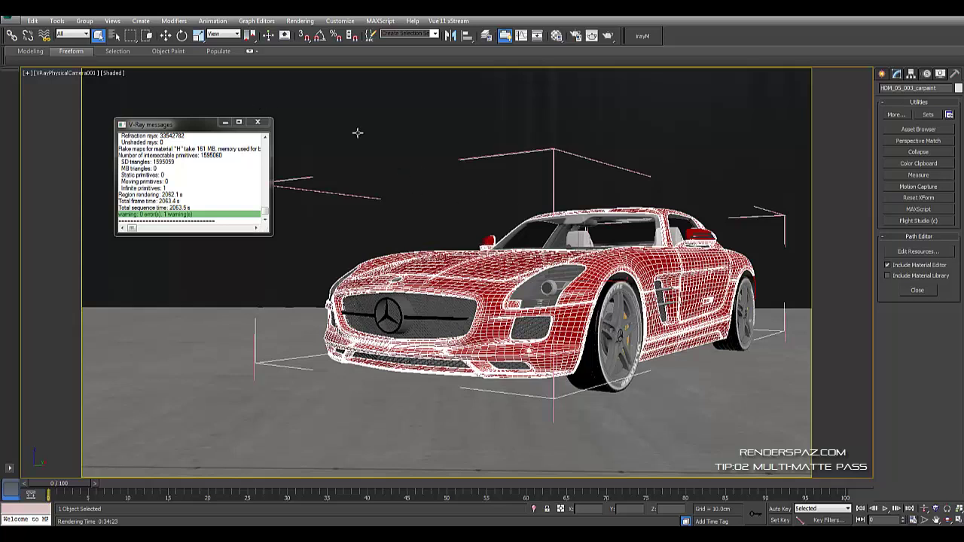
click(331, 112)
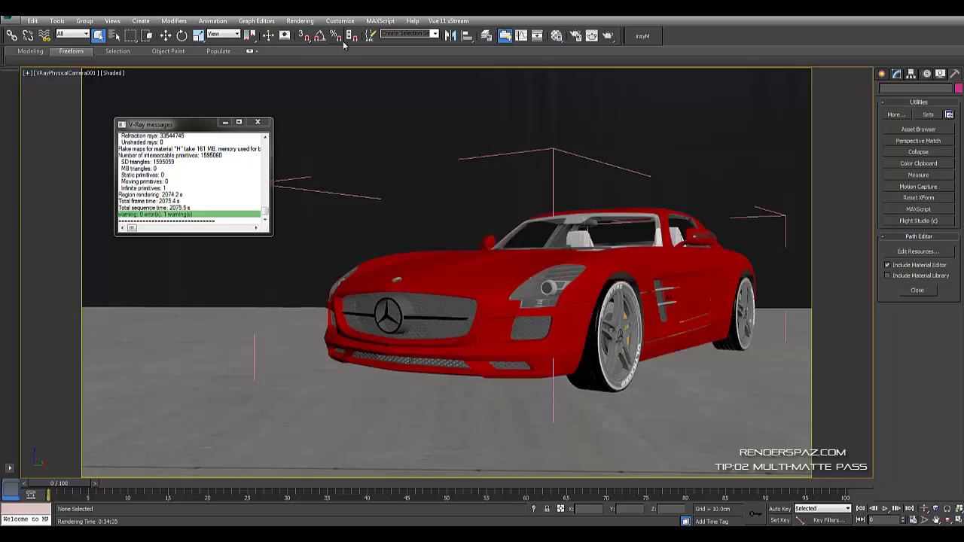
Step: Open the render elements settings in the Render Setup
click(301, 21)
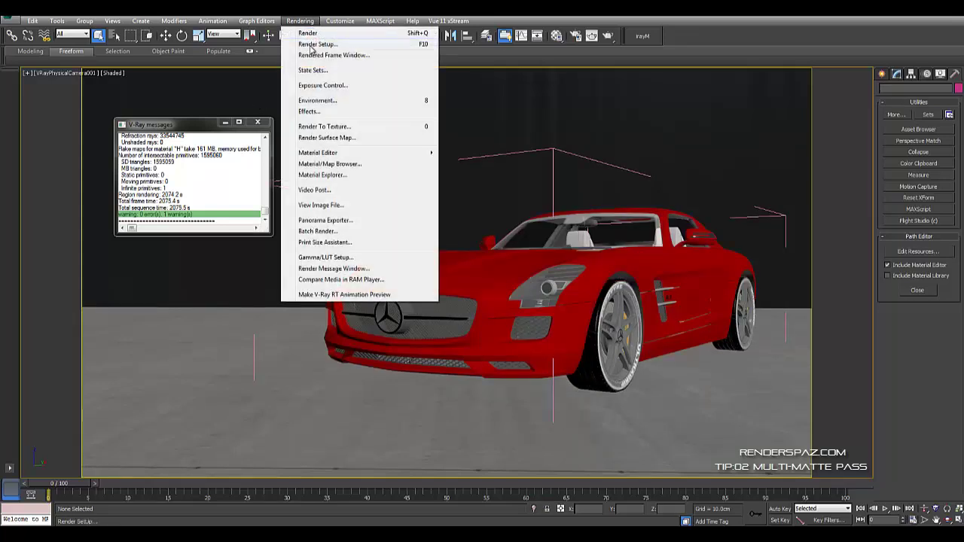
click(311, 45)
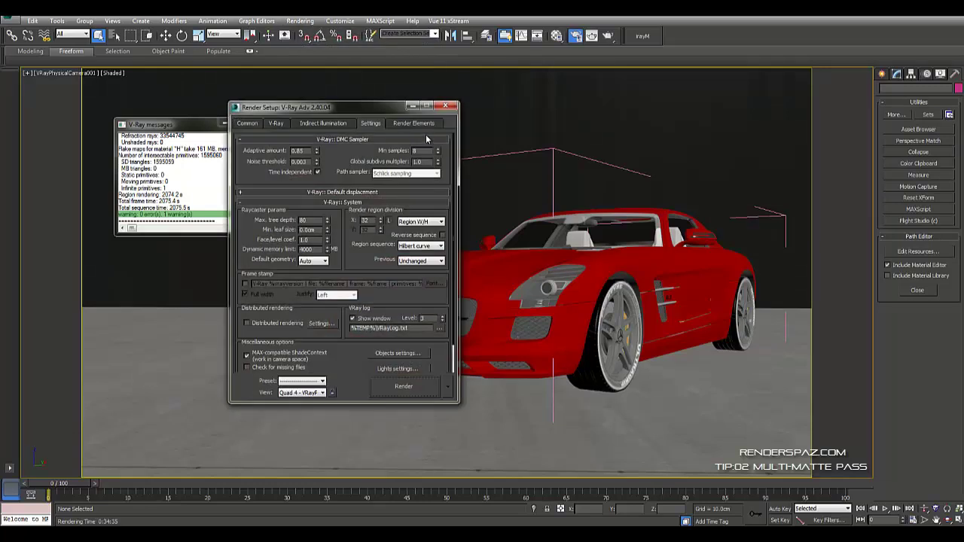
click(418, 125)
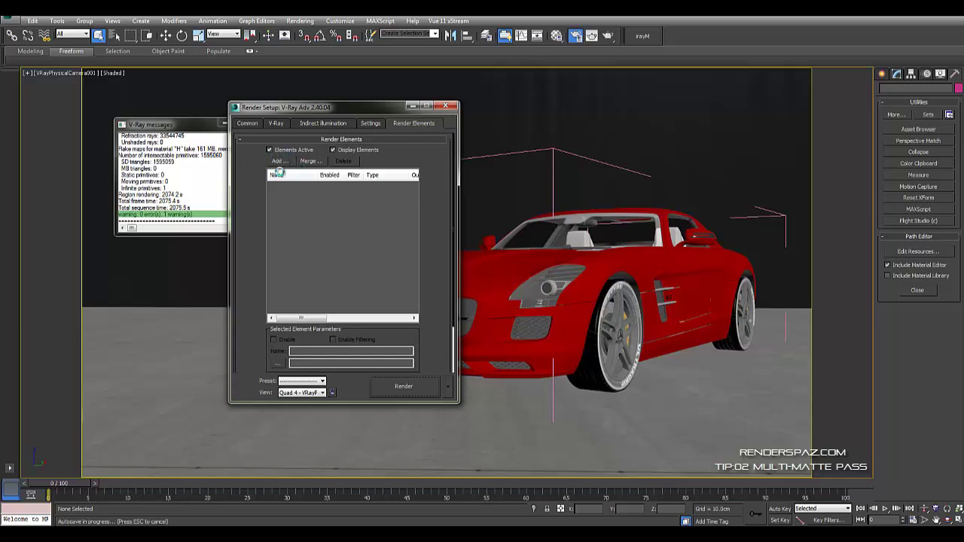
Step: Add a MultiMatteElement to the render elements
click(278, 161)
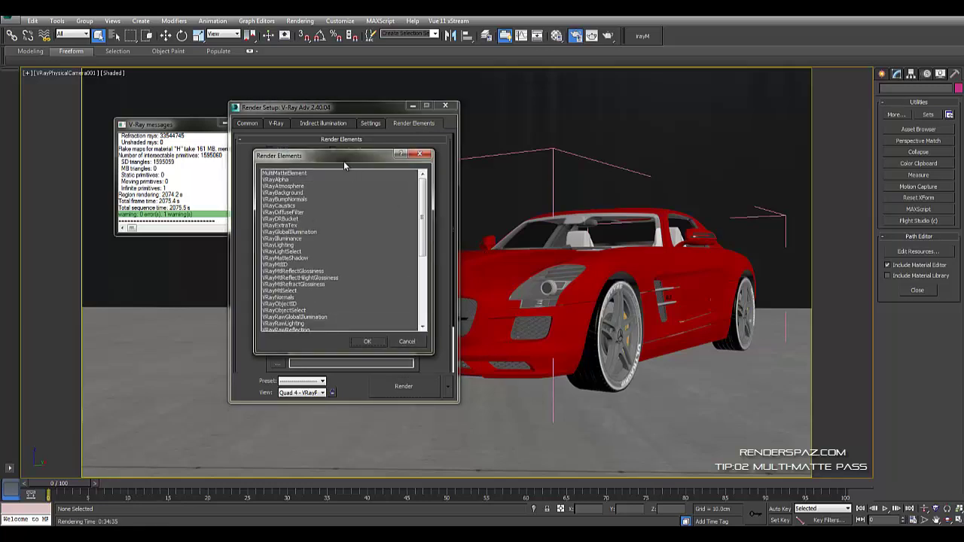
drag(347, 157, 531, 130)
click(467, 165)
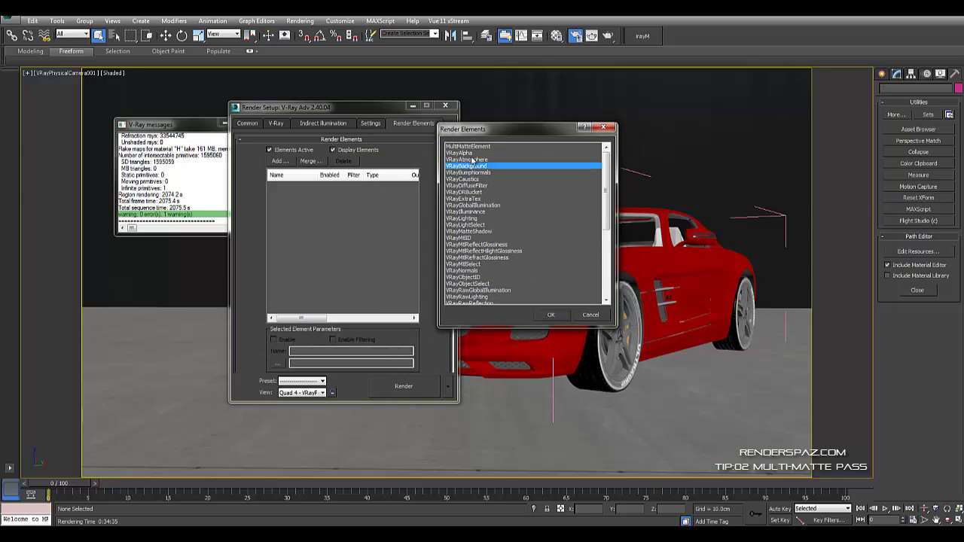
click(471, 198)
scroll(475, 217, down, 1)
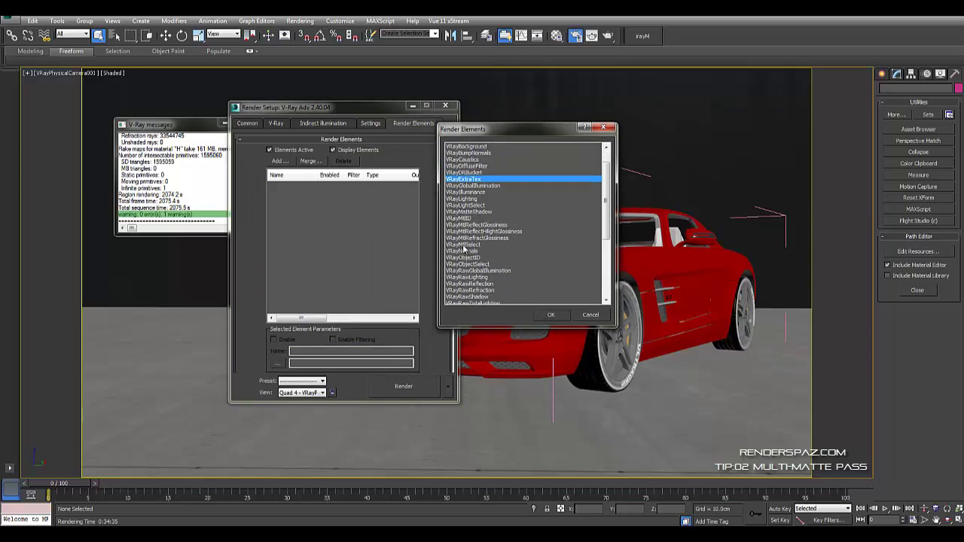
scroll(494, 226, up, 1)
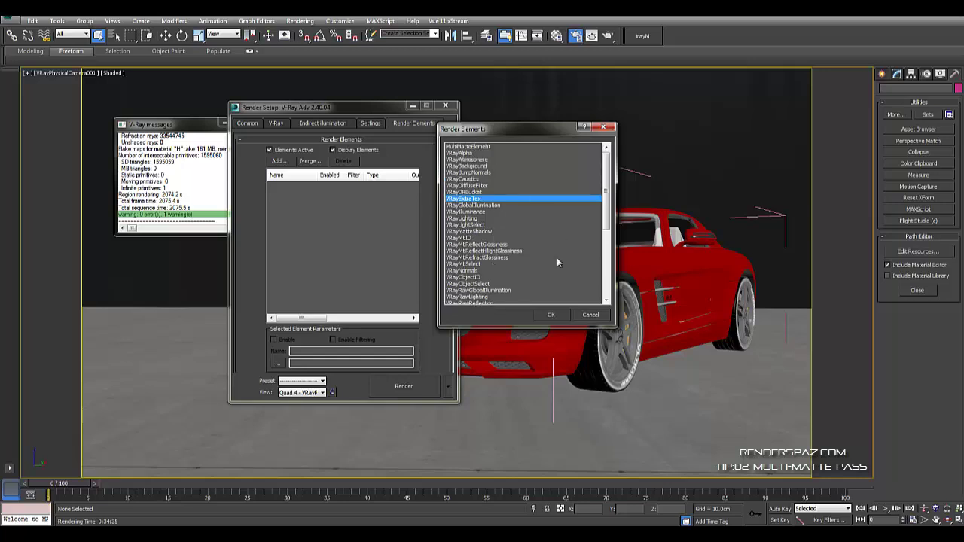
click(462, 147)
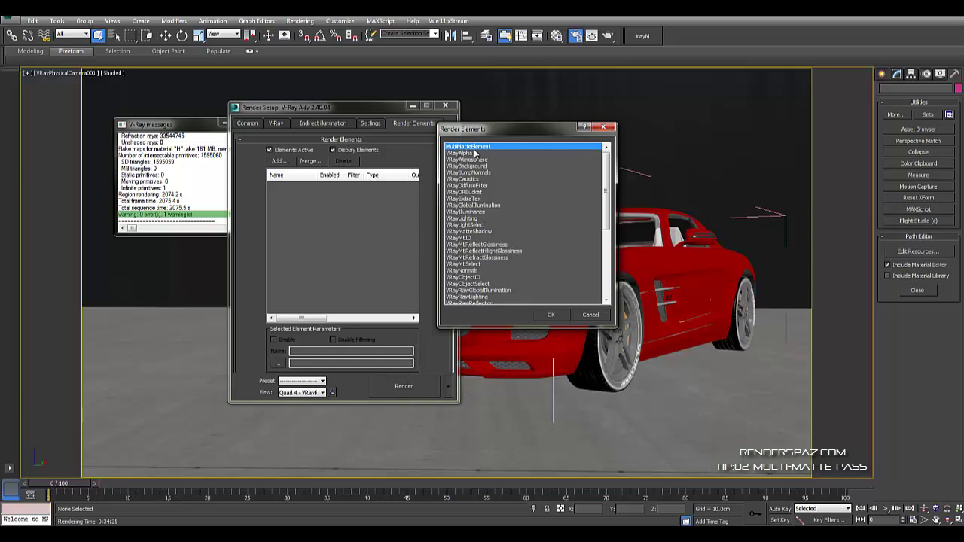
click(455, 278)
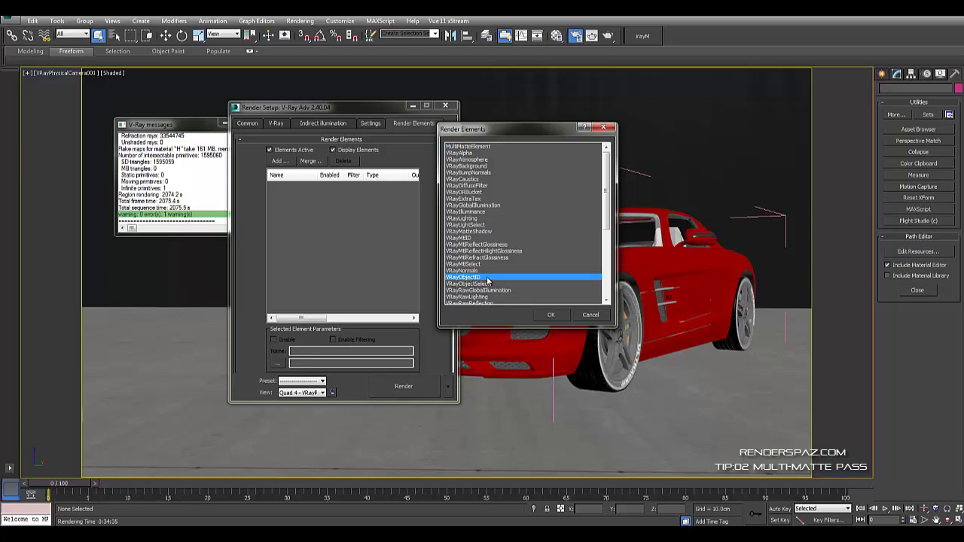
click(488, 147)
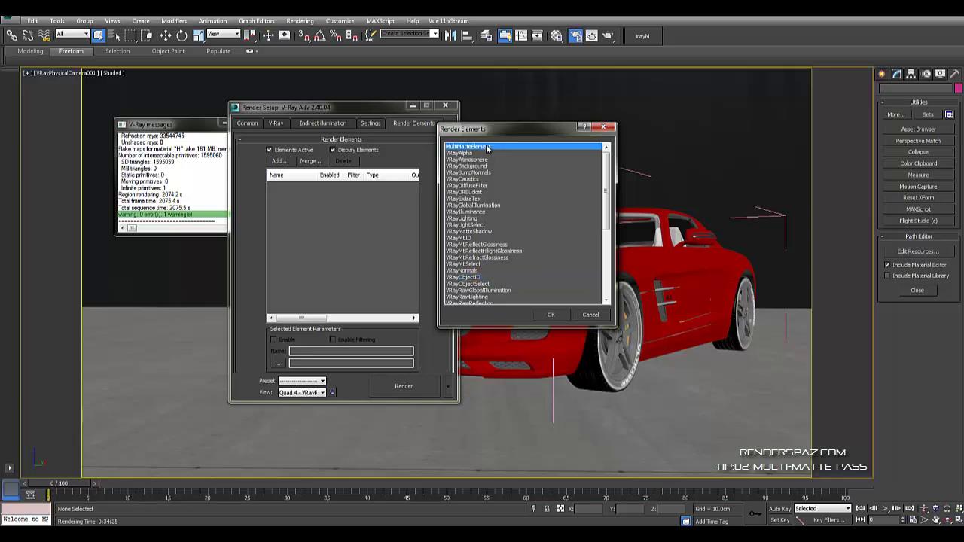
click(551, 314)
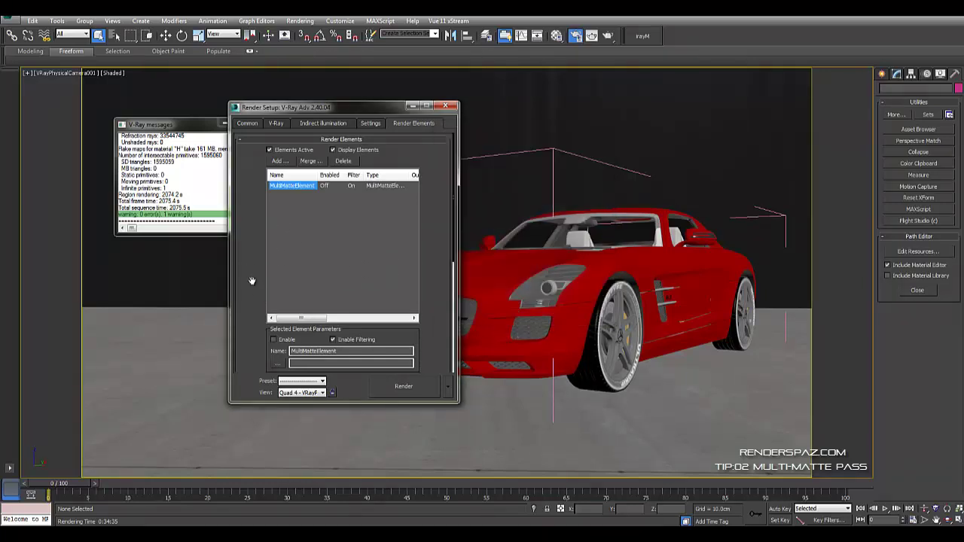
Step: Look through the MultiMatteElement's parameters and bring up the rendered car image in the V-Ray frame buffer
scroll(254, 256, down, 2)
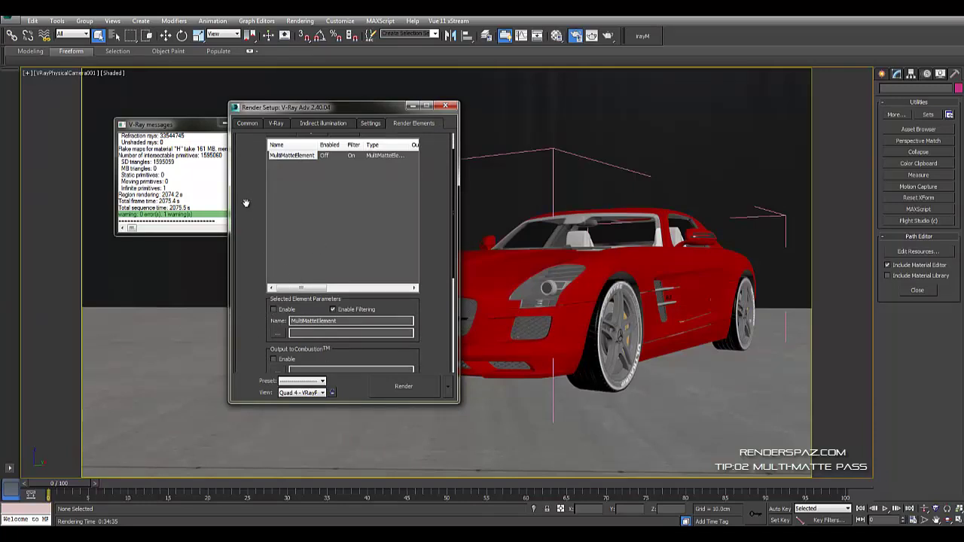
scroll(244, 206, down, 3)
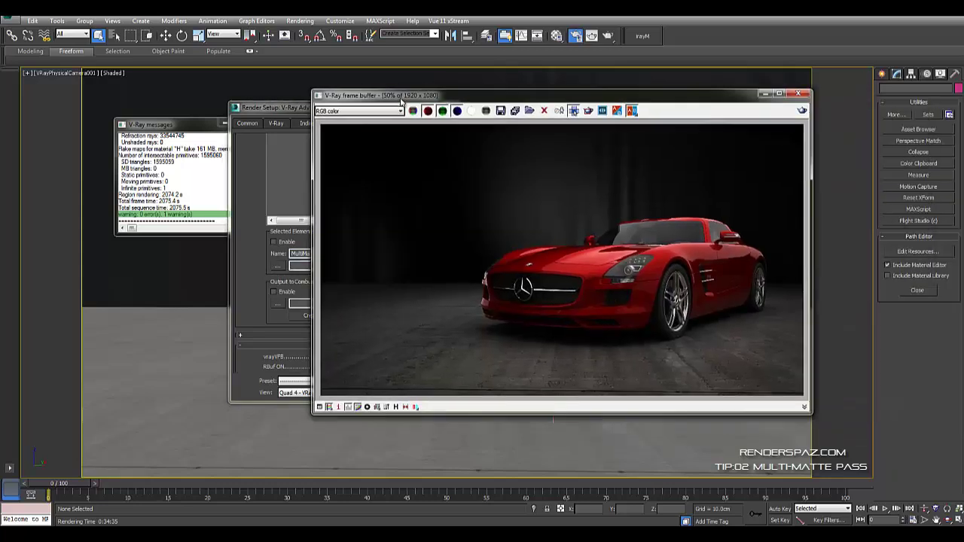
drag(478, 95, 252, 90)
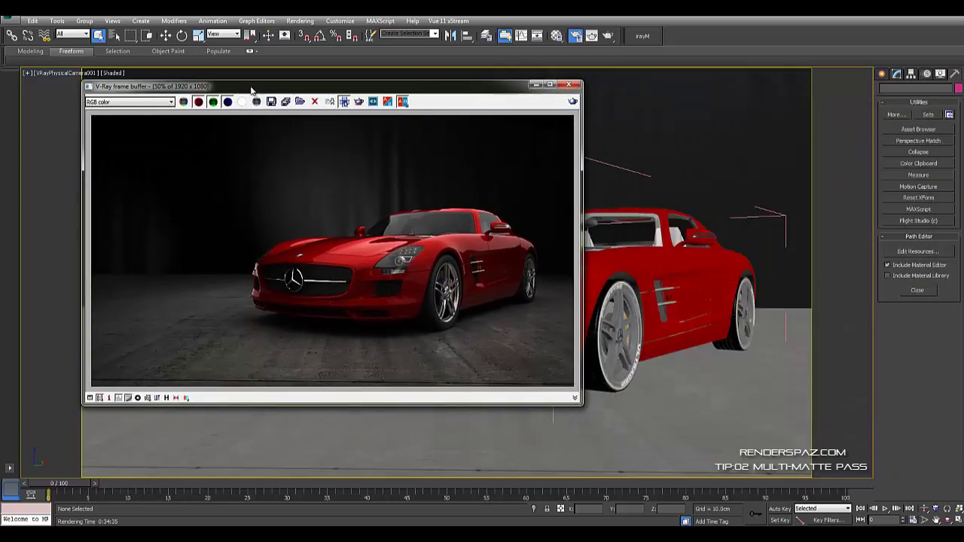
Step: Examine the render's MultiMatteElement, Alpha and RGB color channels in the V-Ray frame buffer, ending on the MultiMatteElement
click(128, 102)
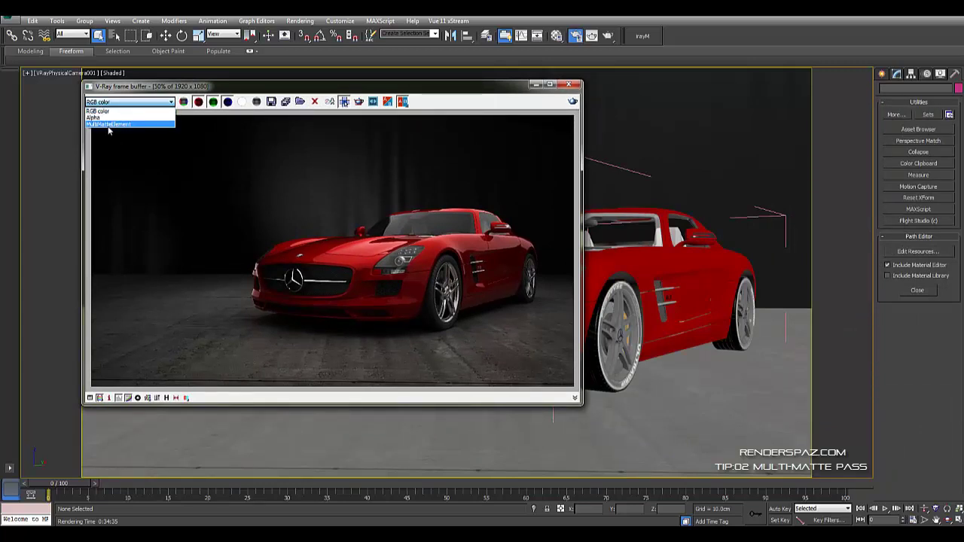
click(114, 125)
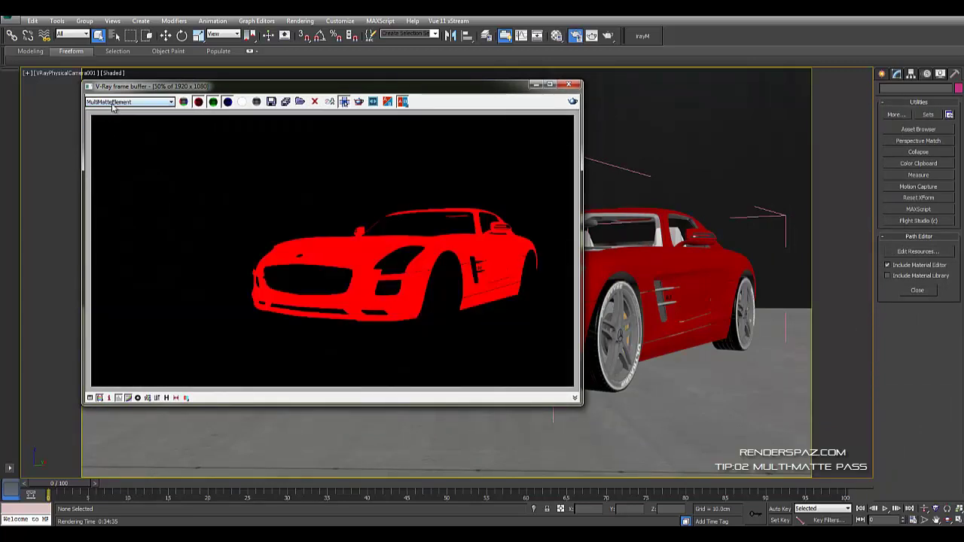
click(113, 102)
click(105, 118)
click(109, 103)
click(113, 110)
click(118, 103)
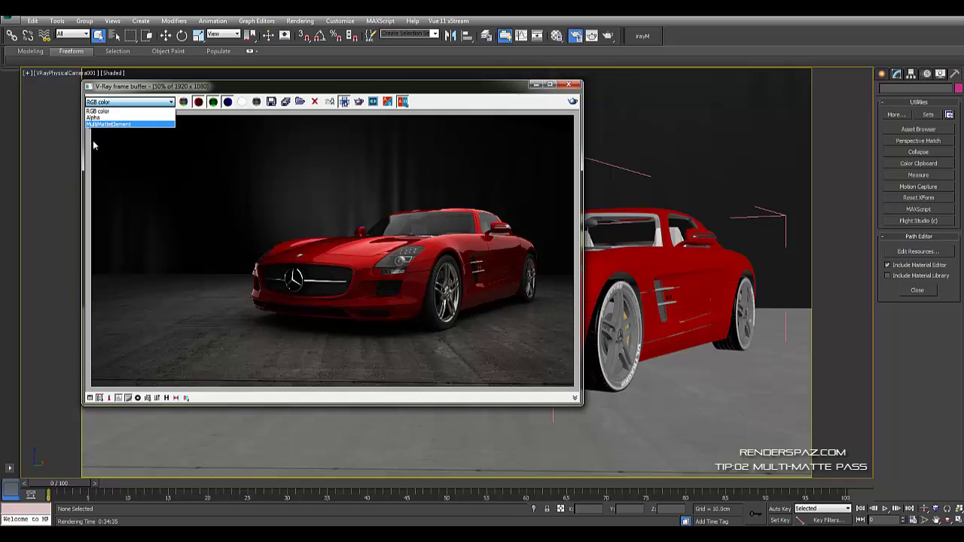
click(105, 124)
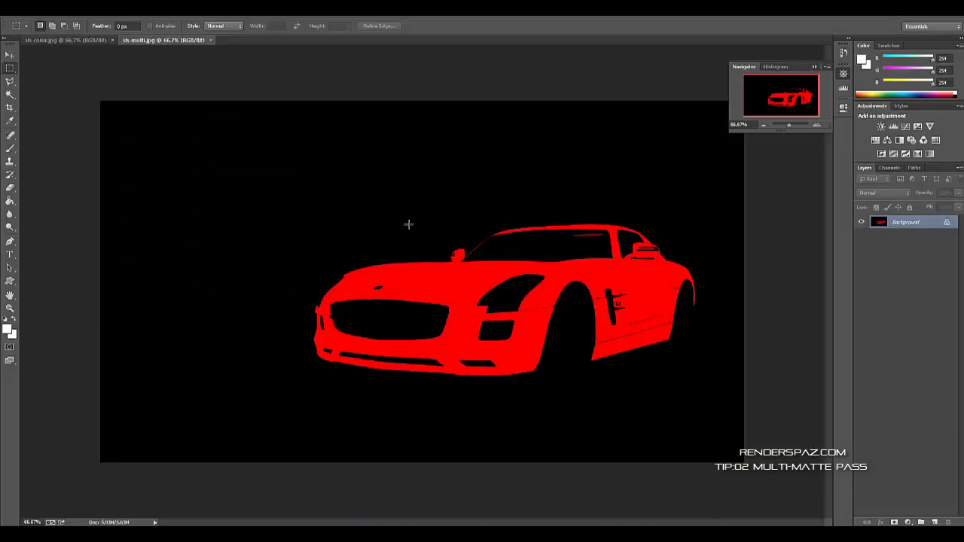
Step: Switch to Photoshop and compare the sls-color.jpg render with the sls-multi.jpg matte, ending on sls-color.jpg
click(64, 40)
click(146, 43)
click(67, 40)
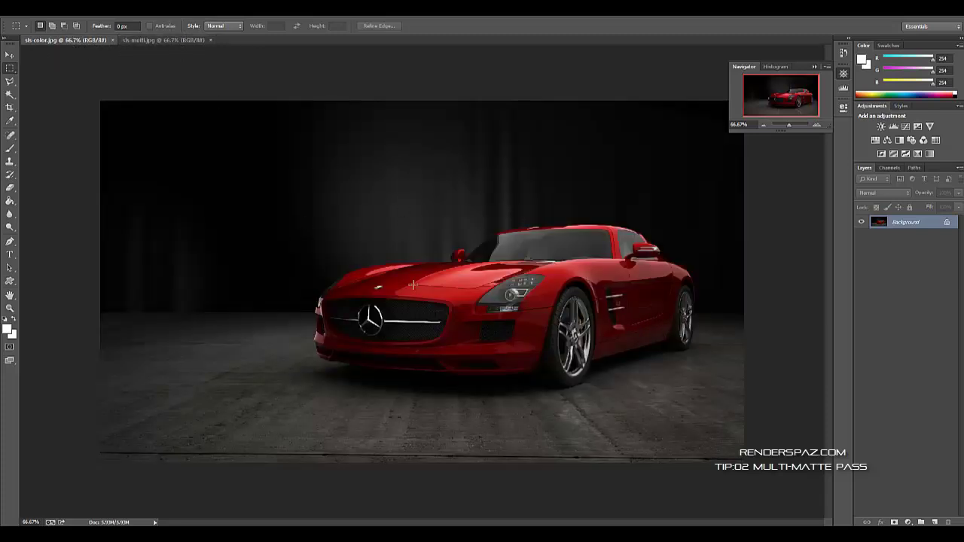
click(150, 42)
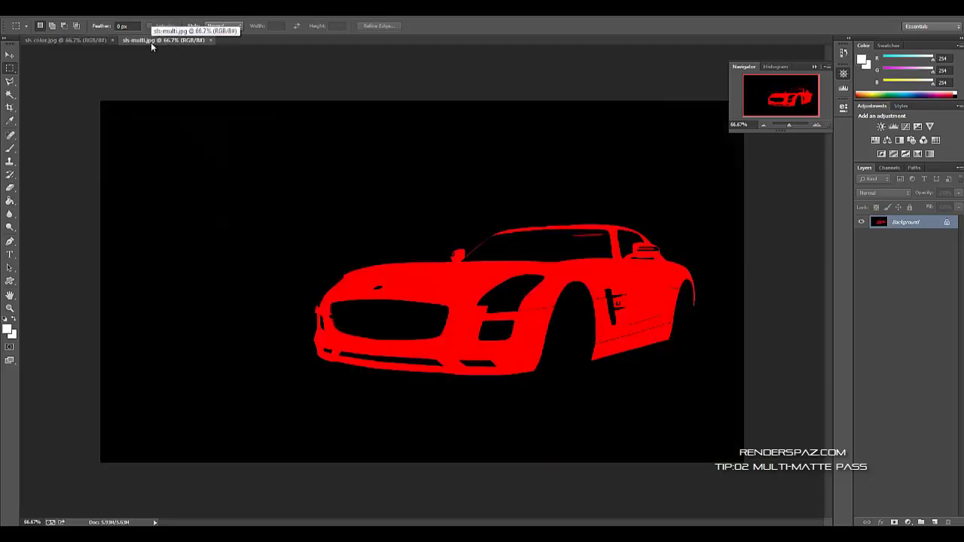
click(76, 42)
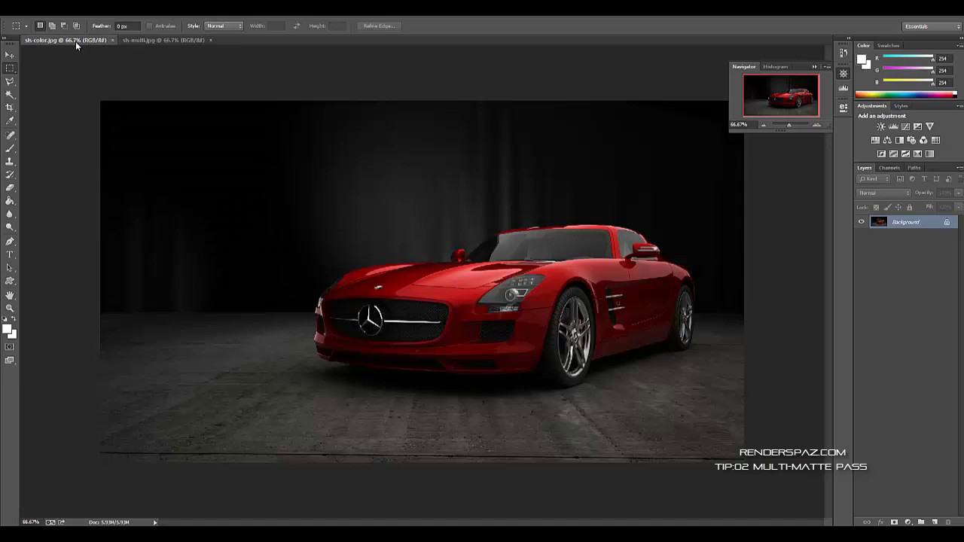
Step: Convert the background of sls-color.jpg into a regular layer and duplicate it, both with the default names
right_click(912, 224)
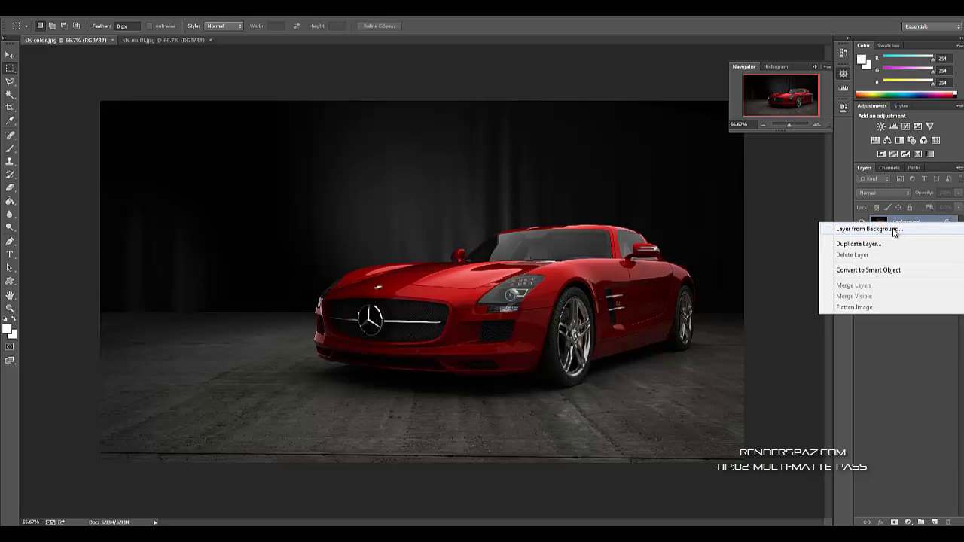
click(894, 229)
click(571, 173)
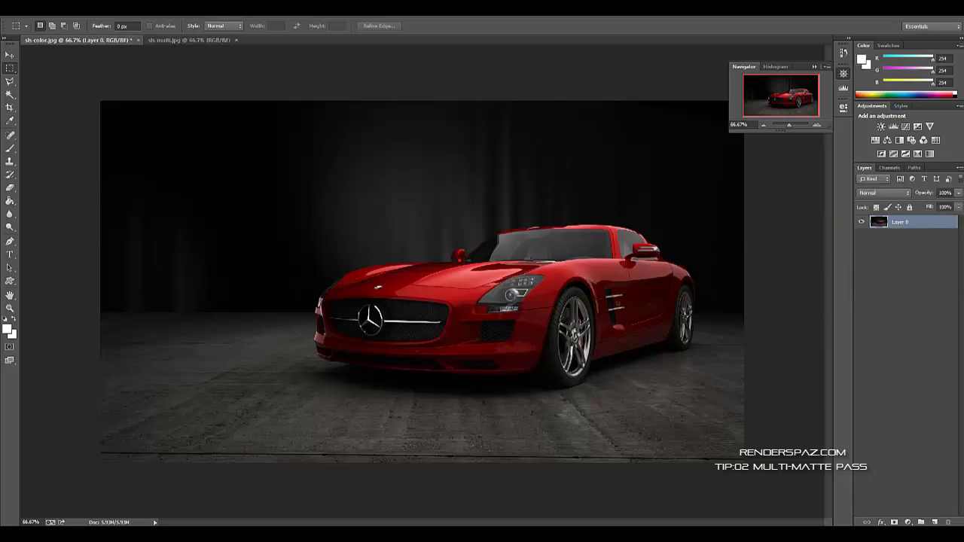
right_click(905, 225)
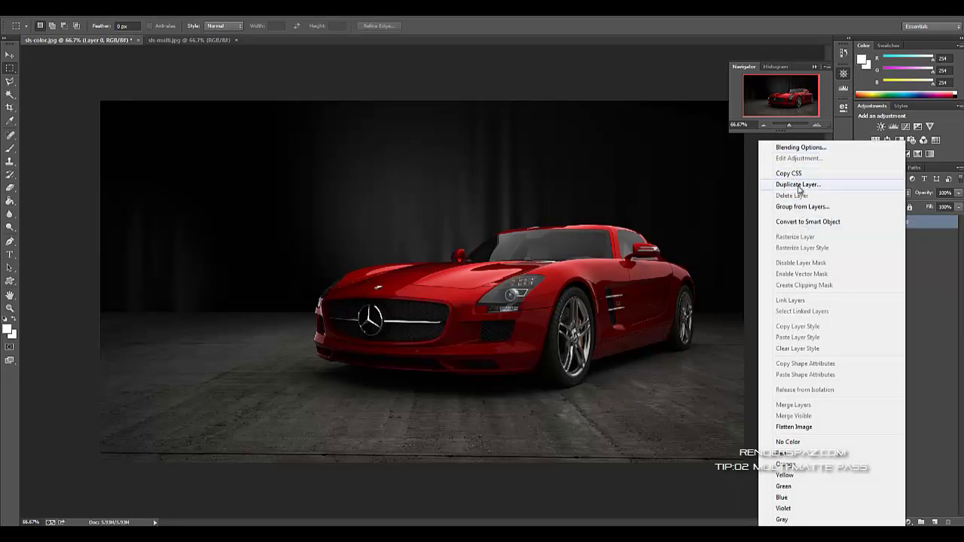
click(797, 185)
click(573, 168)
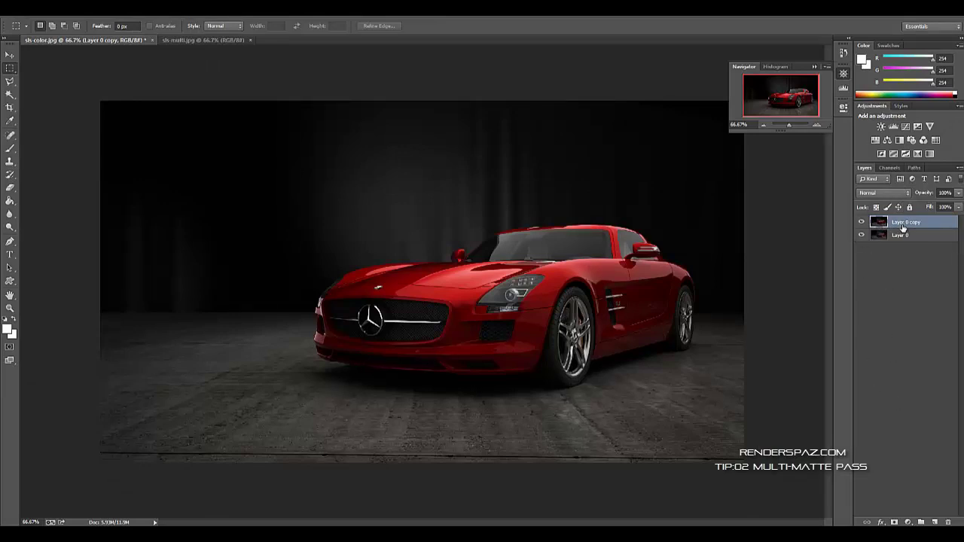
Step: Add a layer mask to the duplicated layer and fill it using Apply Image with sls-multi.jpg as source and Multiply blending
click(894, 522)
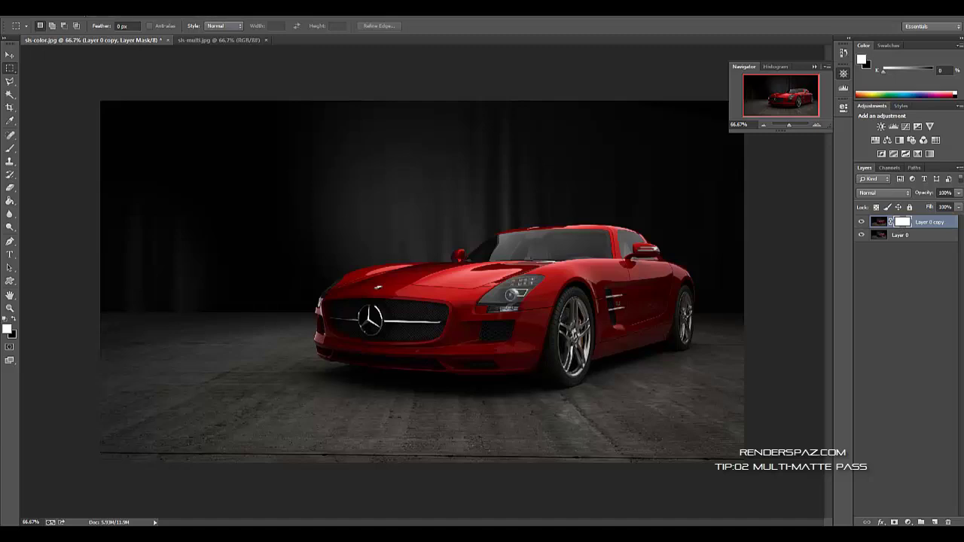
click(82, 14)
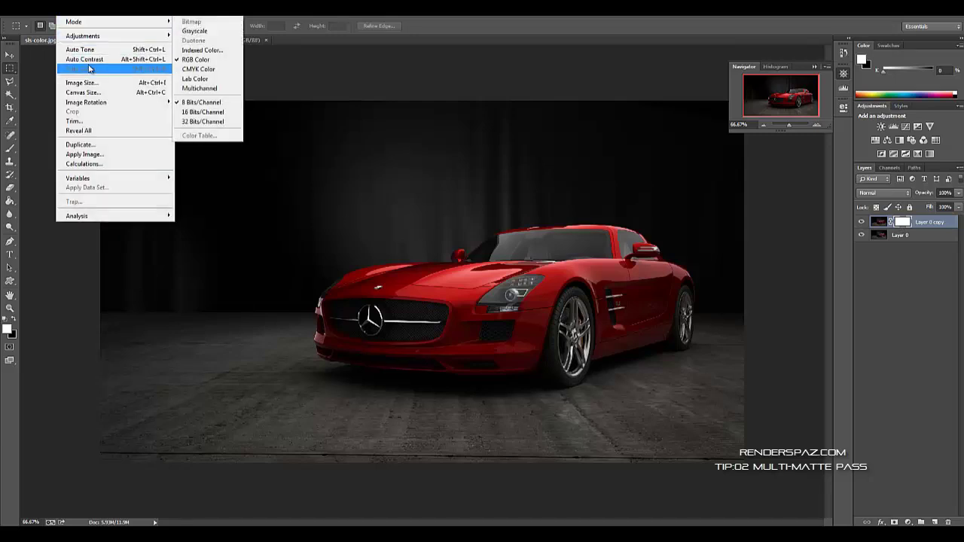
click(101, 153)
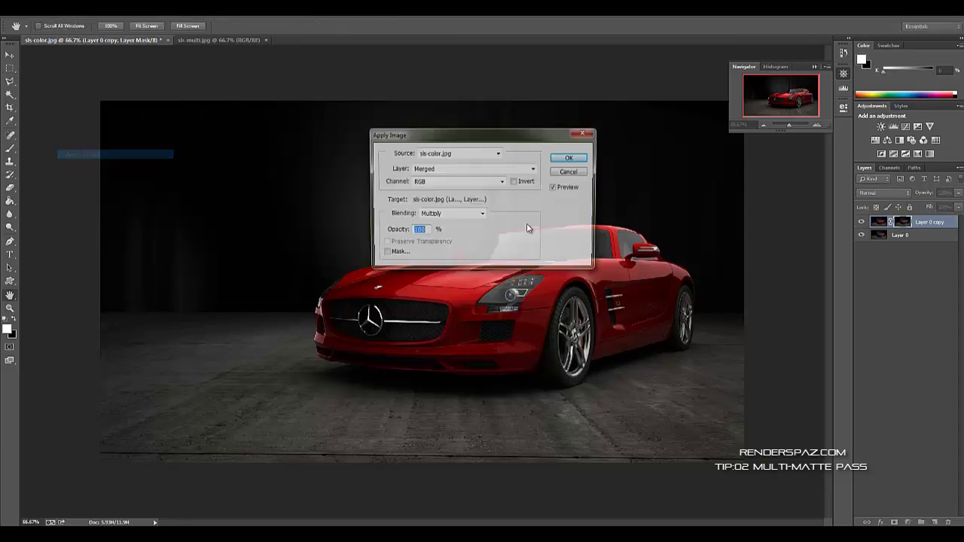
click(481, 156)
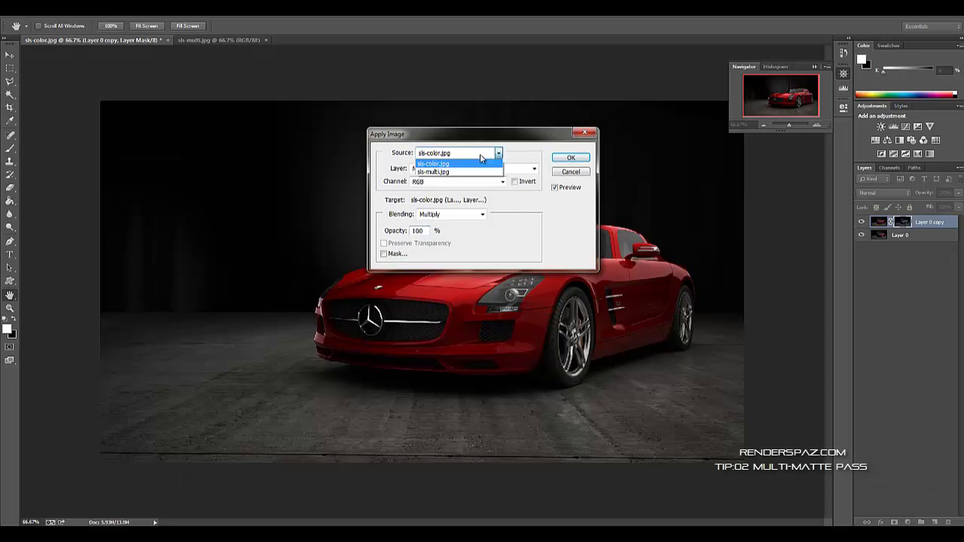
click(437, 173)
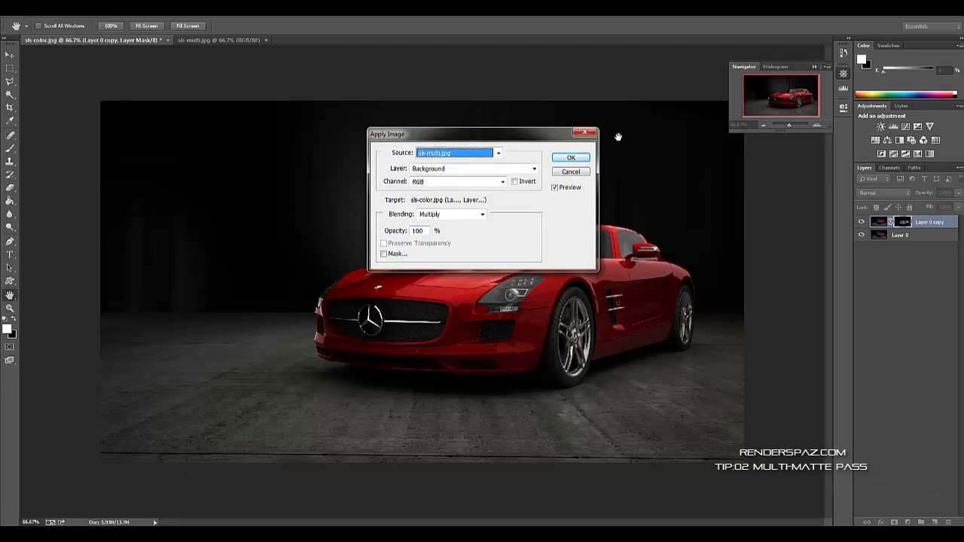
click(571, 158)
key(m)
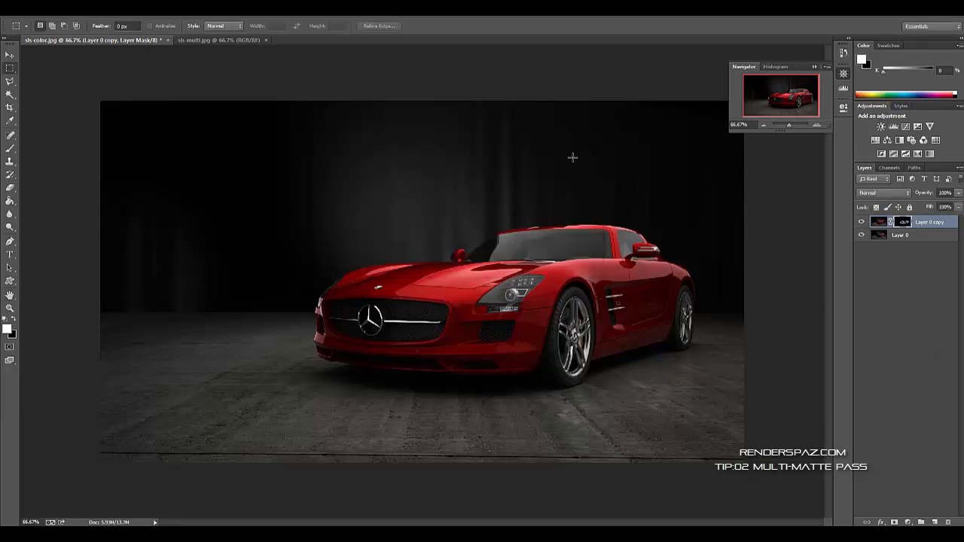
Step: Inspect the mask properties of the duplicated layer, close them, and compare the layer's image and mask thumbnails
double_click(906, 226)
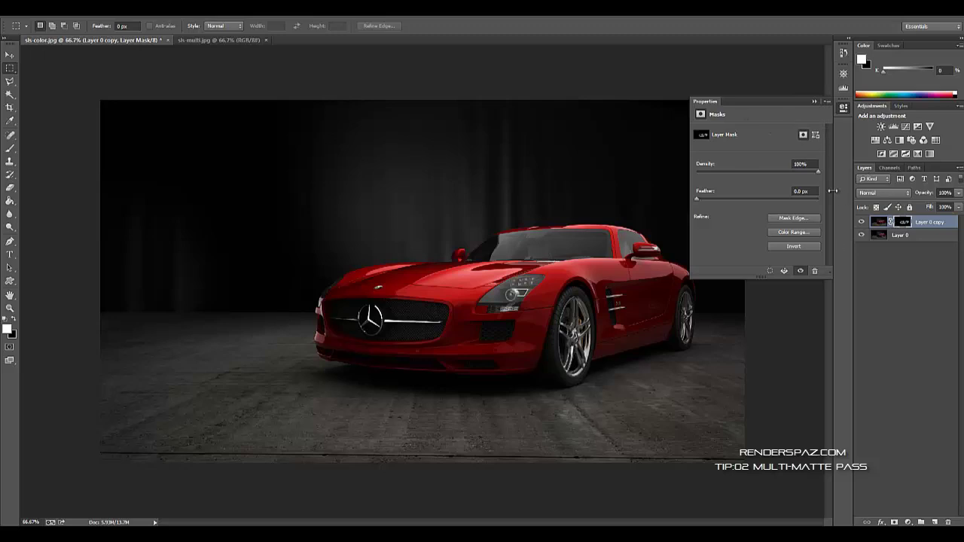
click(817, 101)
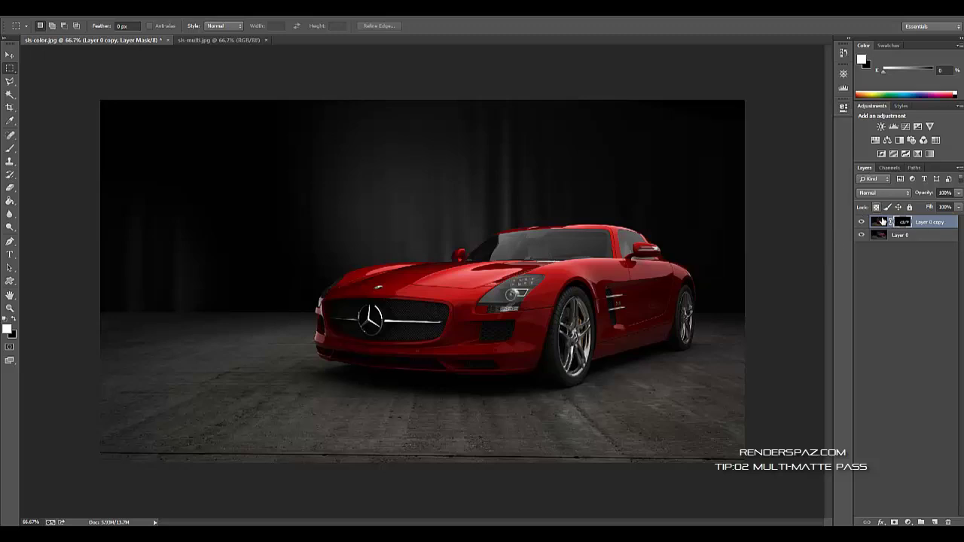
click(881, 222)
click(907, 222)
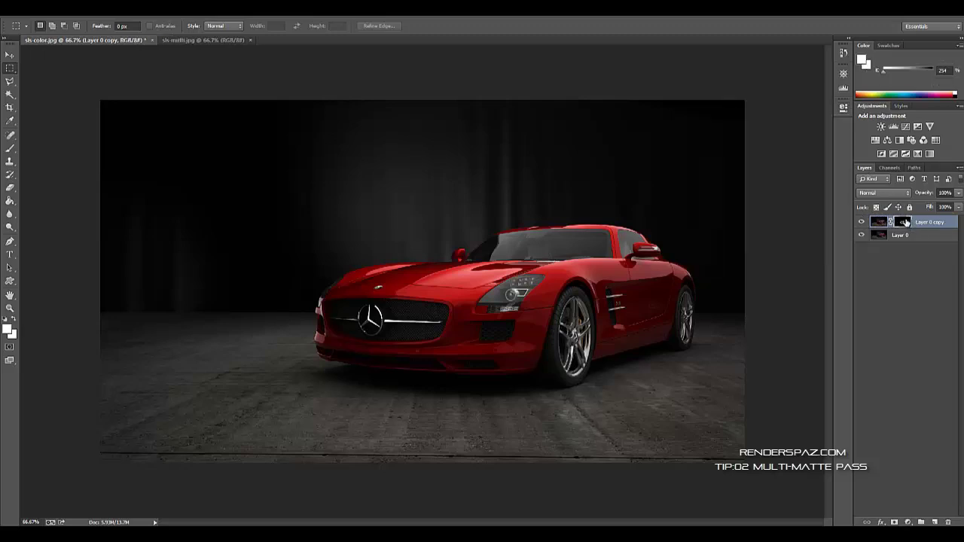
Step: Add a Hue/Saturation adjustment layer and clip it to the masked car layer
click(875, 140)
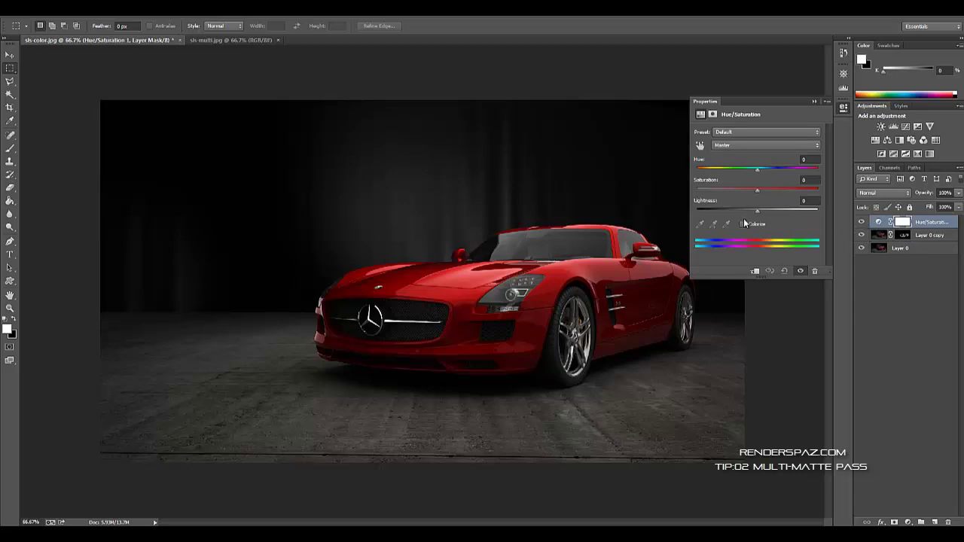
click(755, 272)
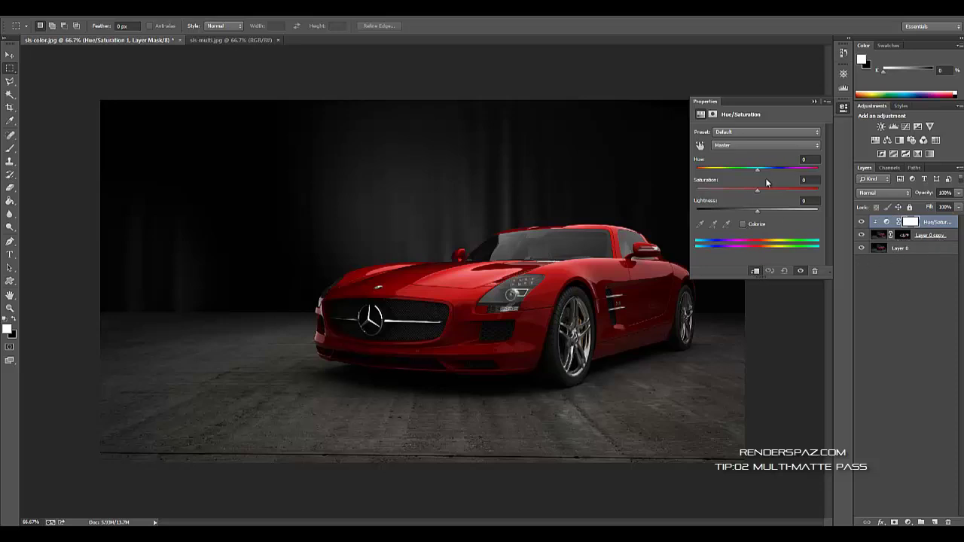
Step: Try out different car paint colours with the Hue/Saturation adjustment, ending at hue -28, saturation -4 and lightness -52
drag(754, 172, 780, 184)
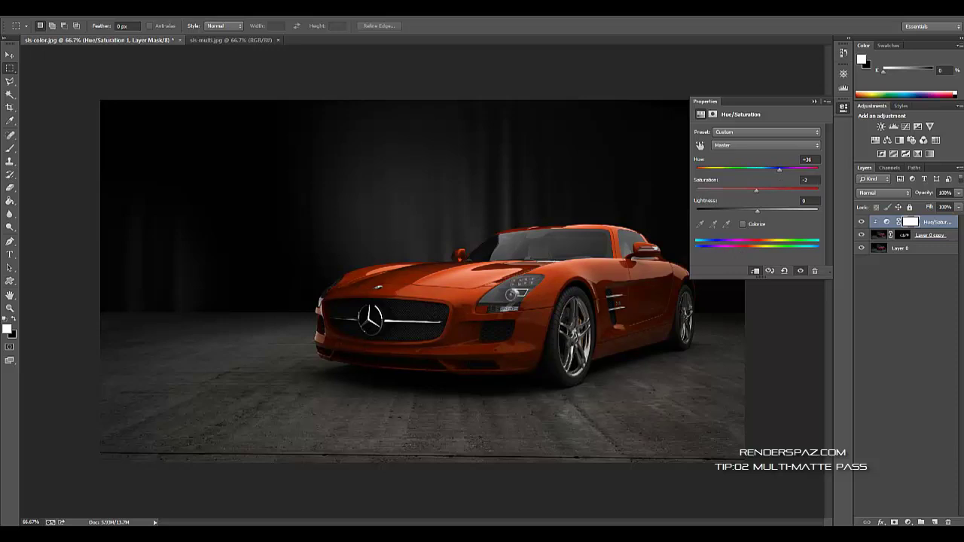
drag(757, 191, 733, 194)
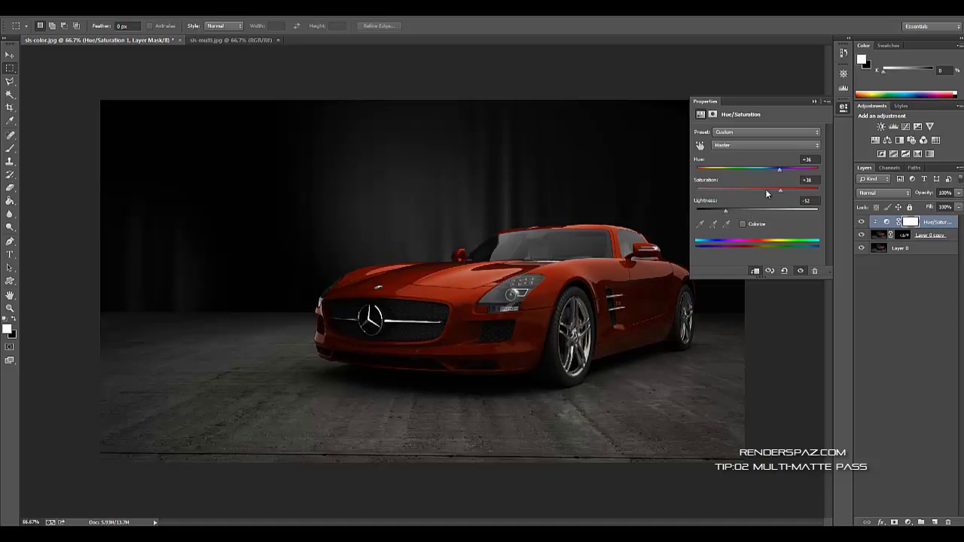
drag(778, 170, 740, 171)
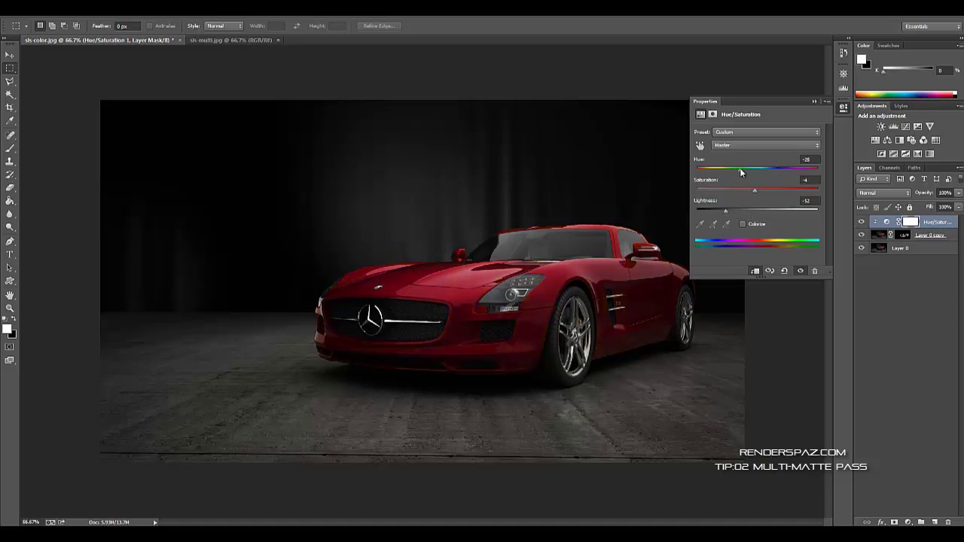
Step: Turn on Colorize for the car's Hue/Saturation adjustment and set the hue to 217 and saturation to 66
click(740, 225)
click(739, 223)
click(740, 223)
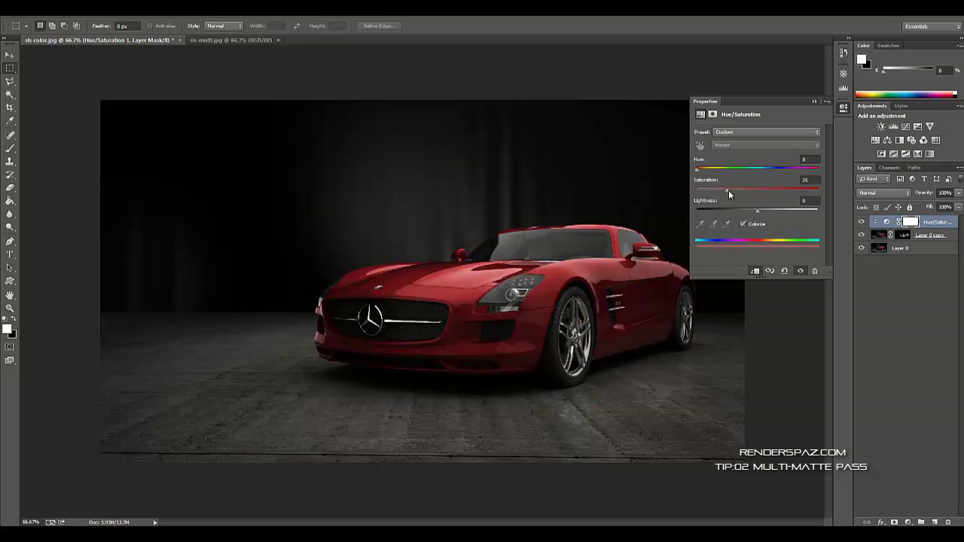
drag(729, 193, 778, 196)
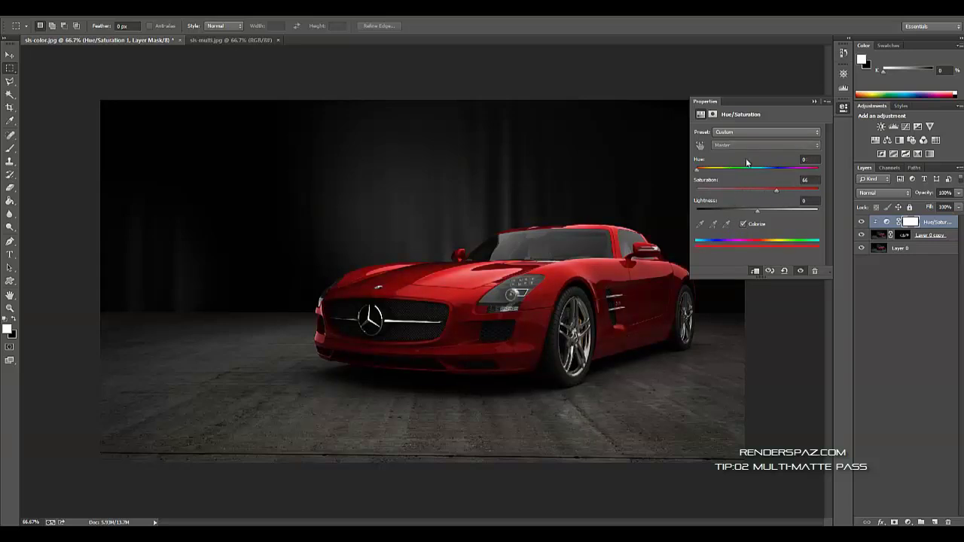
mouse_move(741, 167)
mouse_down()
mouse_move(730, 170)
mouse_move(751, 172)
mouse_up()
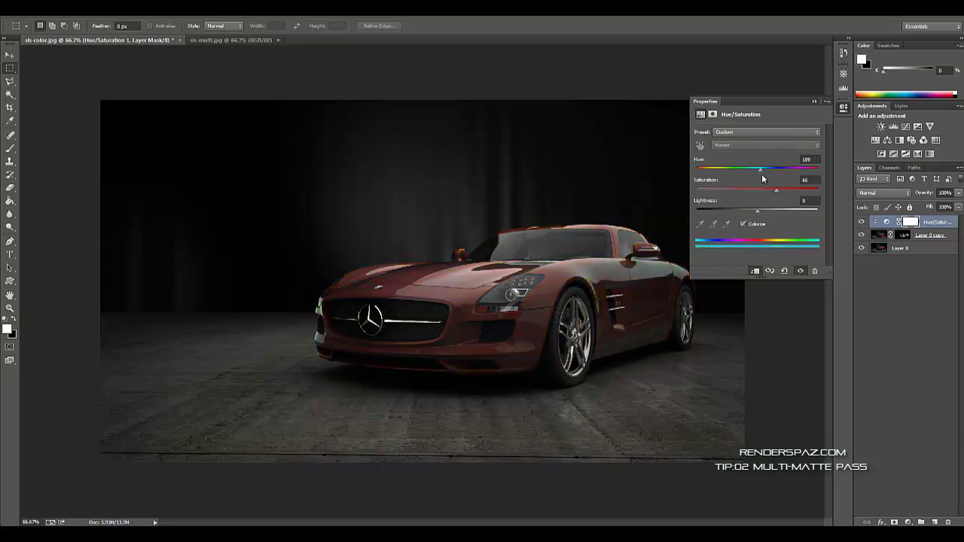
drag(762, 174, 770, 168)
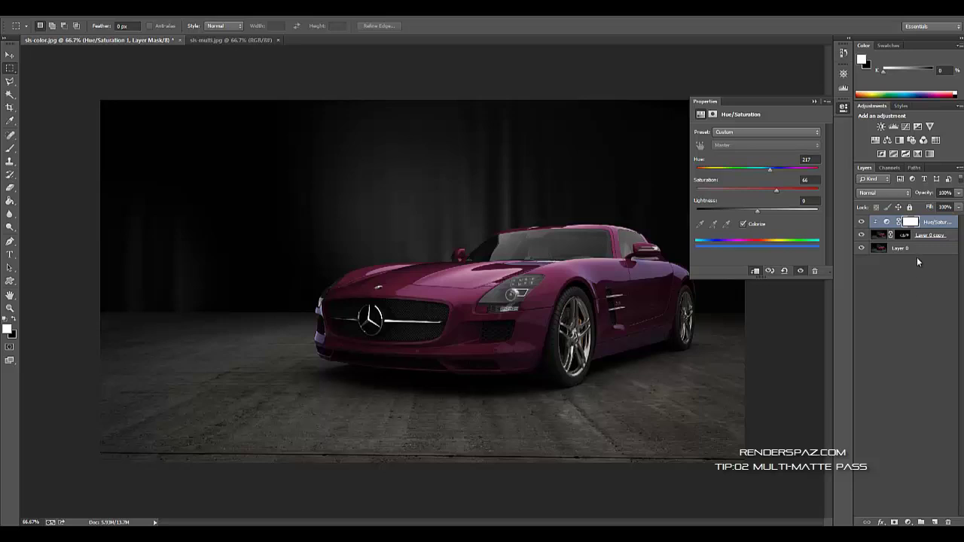
Step: Select the red car body in sls-multi.jpg with the Magic Wand and feather the selection by 5 pixels
click(265, 41)
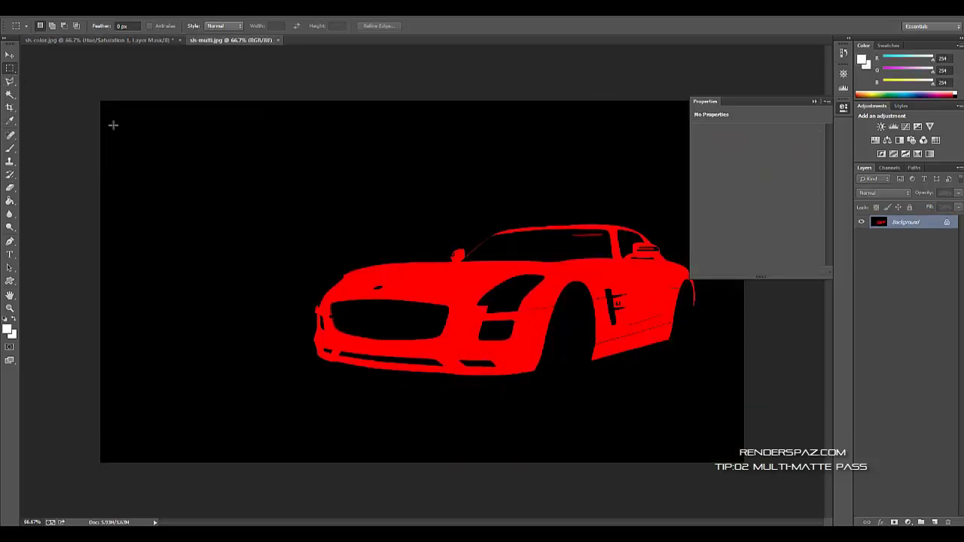
click(9, 138)
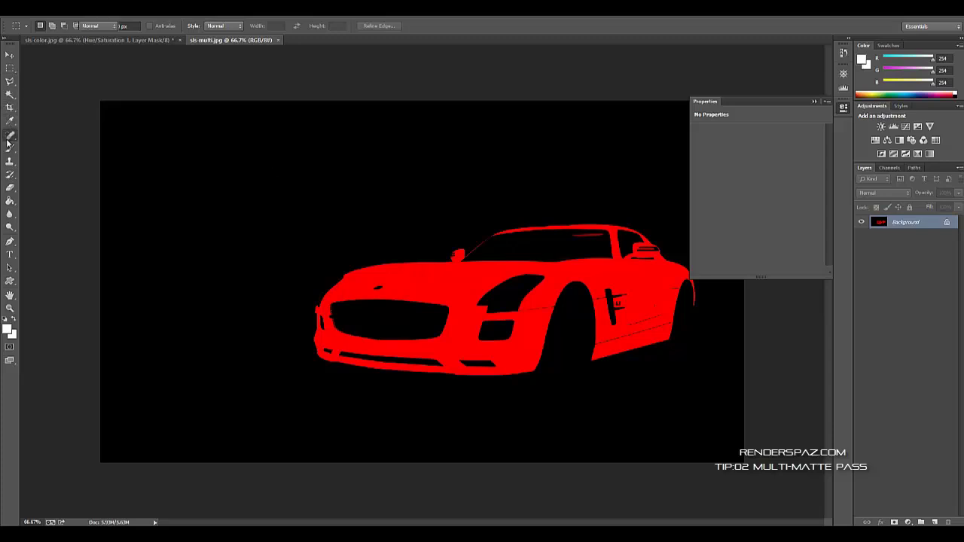
click(10, 94)
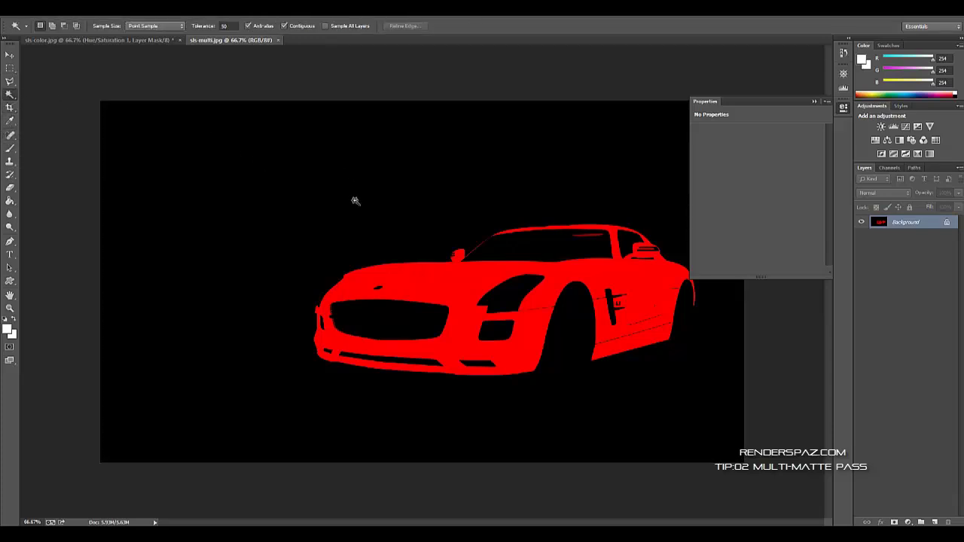
click(433, 277)
right_click(336, 151)
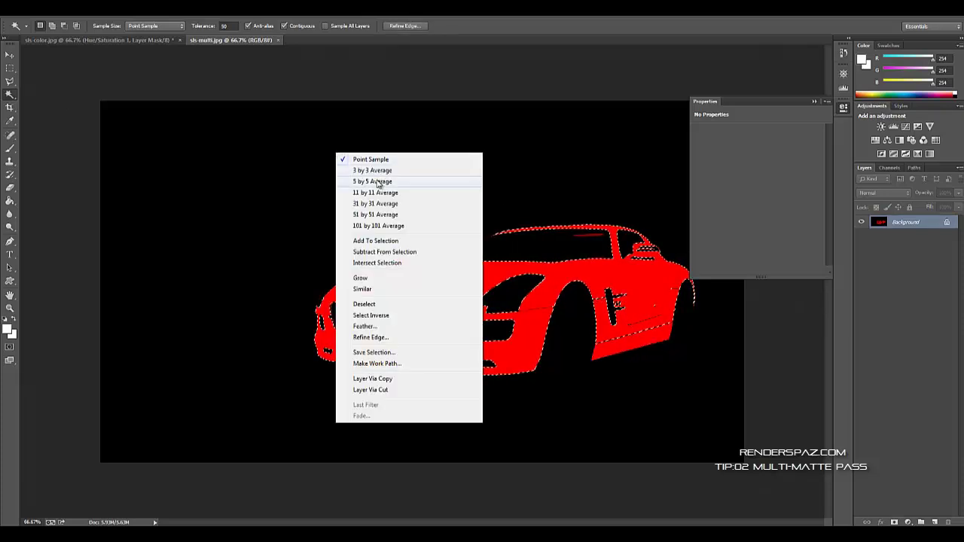
click(364, 326)
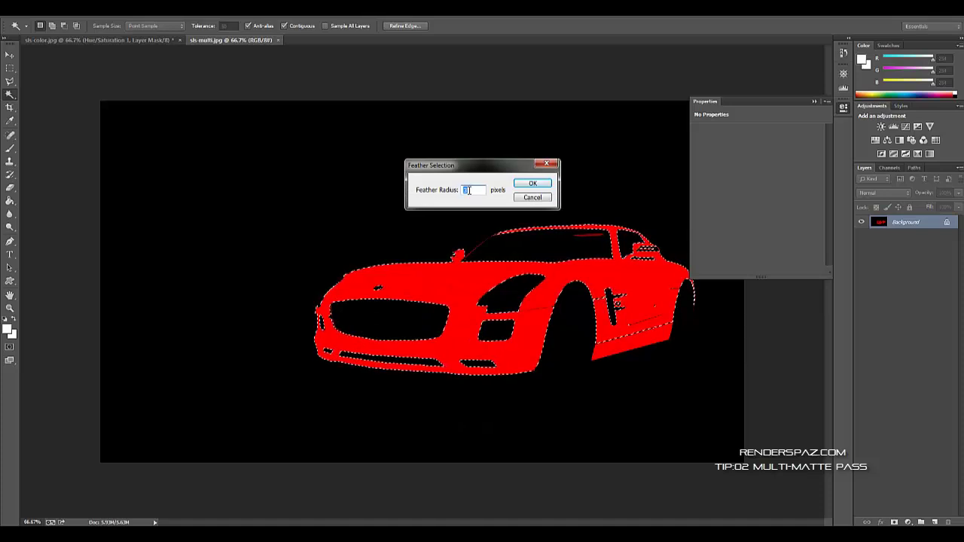
text(5)
key(Return)
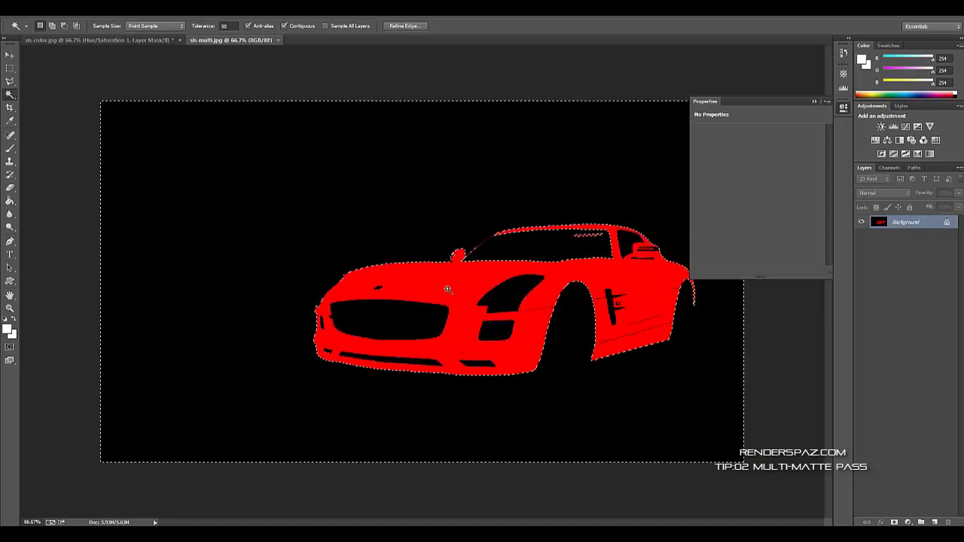
Step: Clear the selection of the black background in sls-multi.jpg
key(ctrl+d)
click(10, 68)
right_click(217, 147)
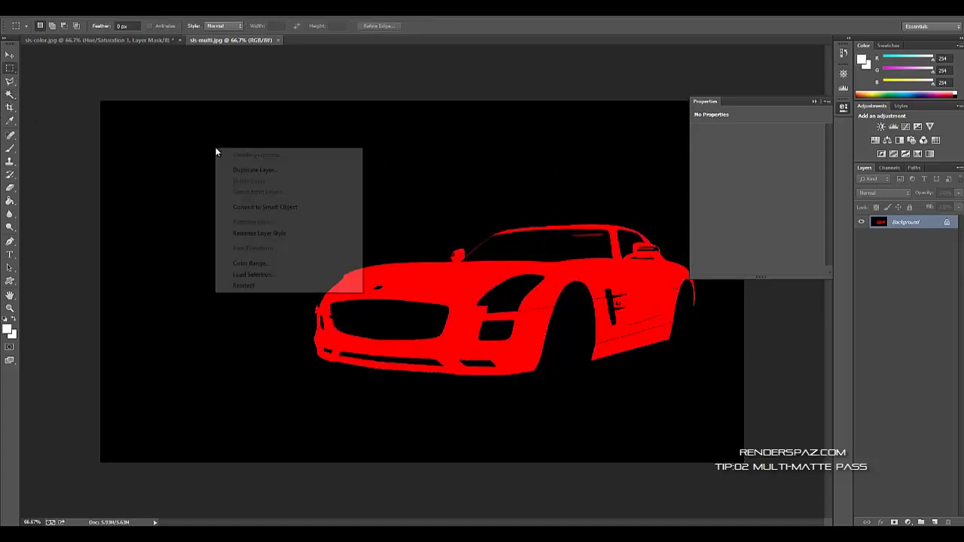
click(243, 139)
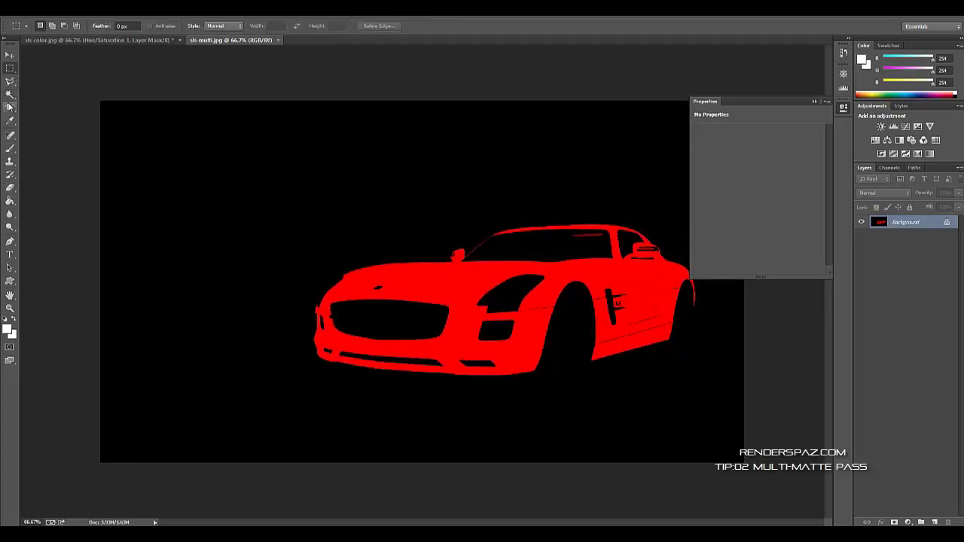
Step: Select the red car body in sls-multi.jpg with Color Range, sampling the red and adjusting the fuzziness
click(10, 95)
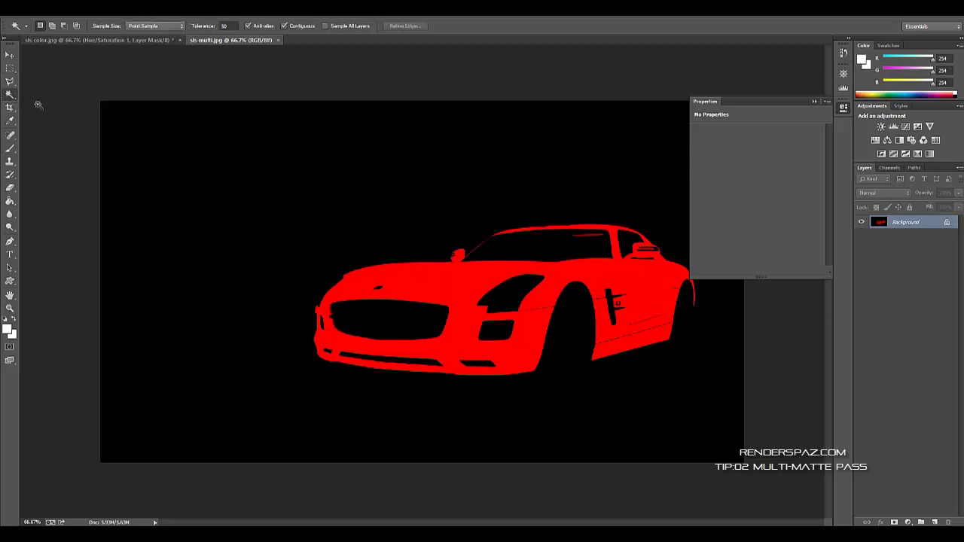
right_click(325, 203)
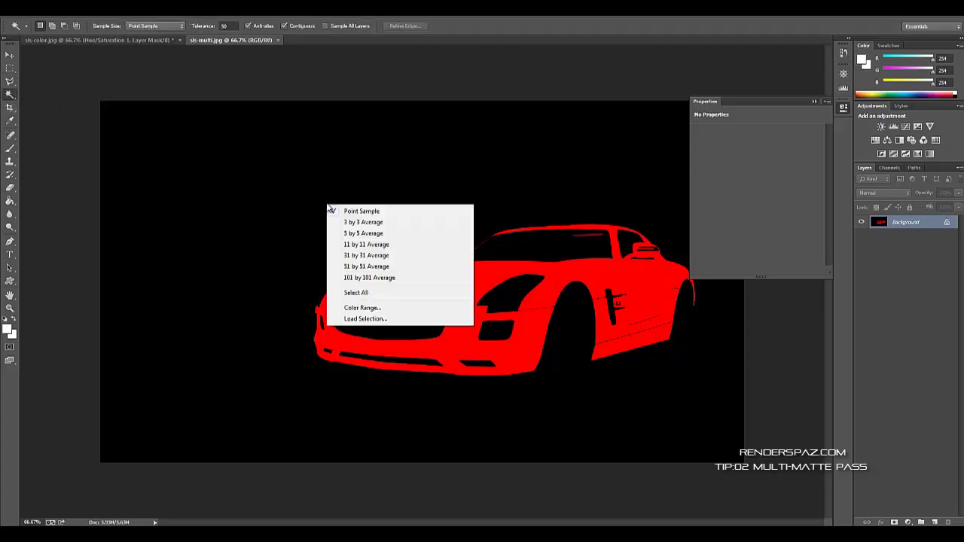
click(363, 308)
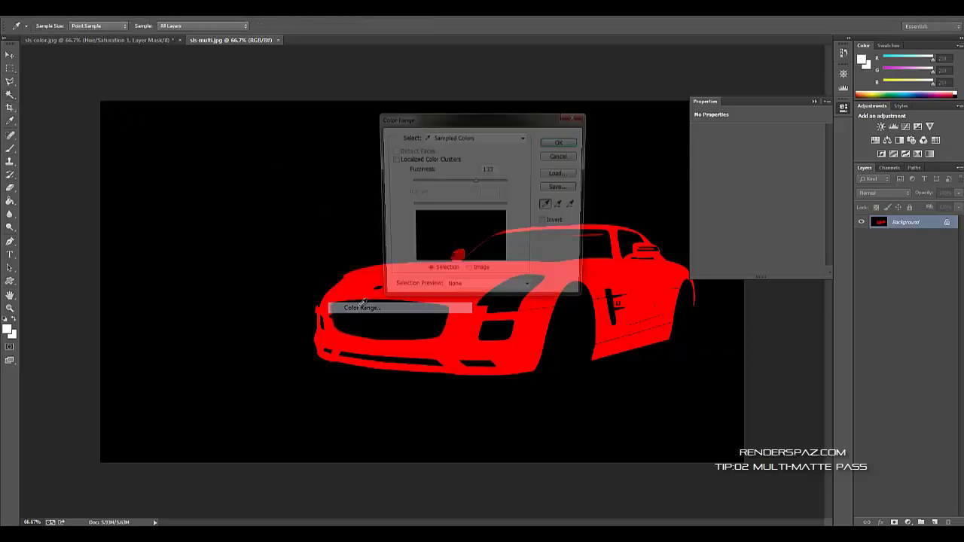
click(464, 332)
mouse_move(475, 181)
mouse_down()
mouse_move(463, 186)
mouse_move(485, 183)
mouse_move(457, 182)
mouse_up()
click(558, 143)
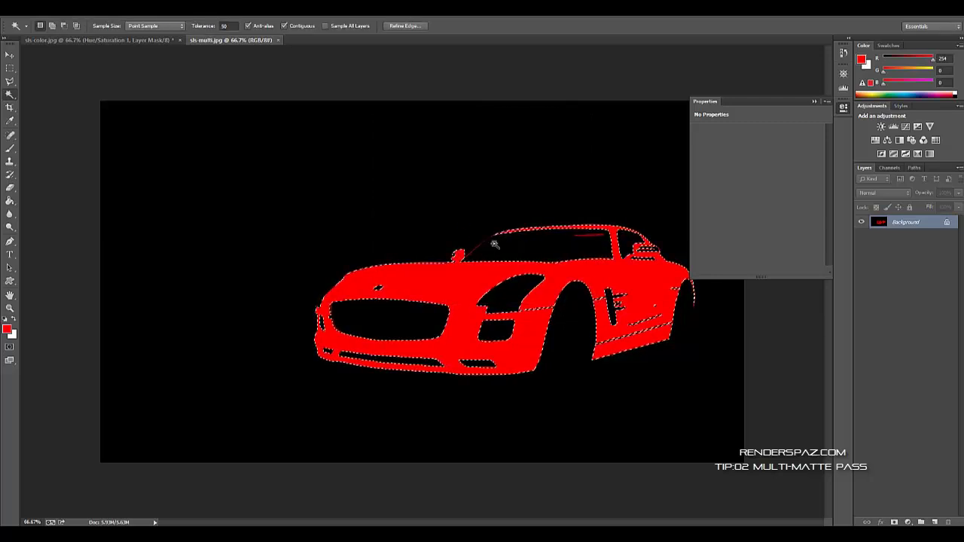
Step: Select the black background around the car with the Magic Wand and clear that selection again
shift+click(484, 245)
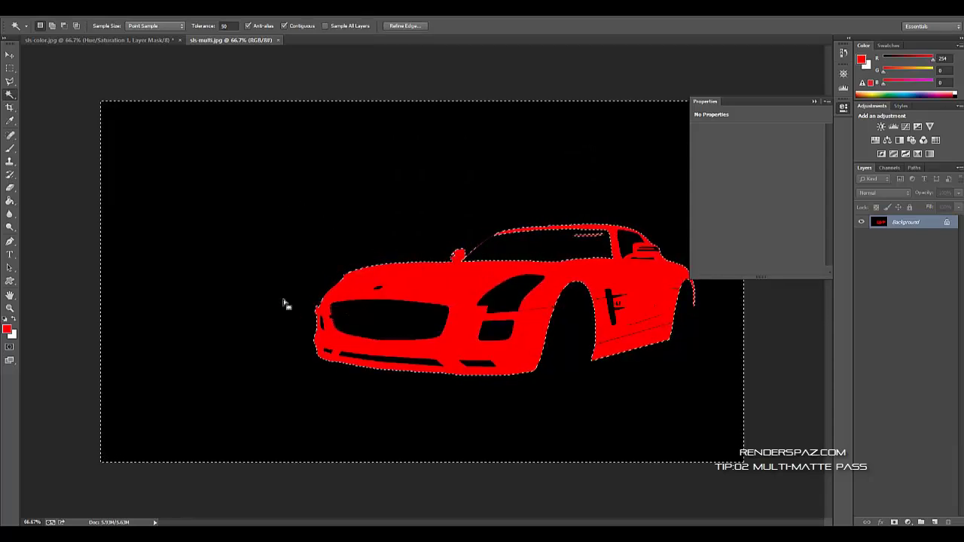
click(9, 68)
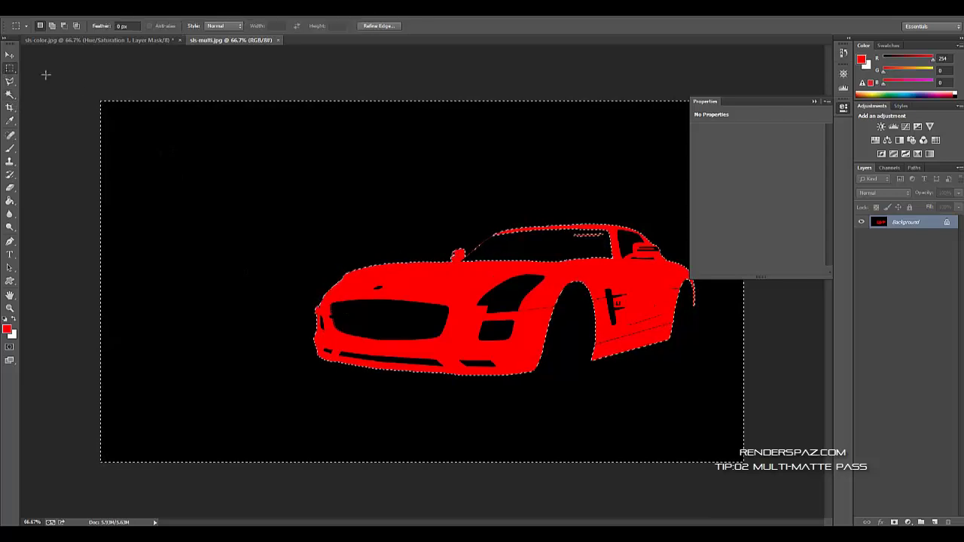
right_click(308, 155)
click(325, 162)
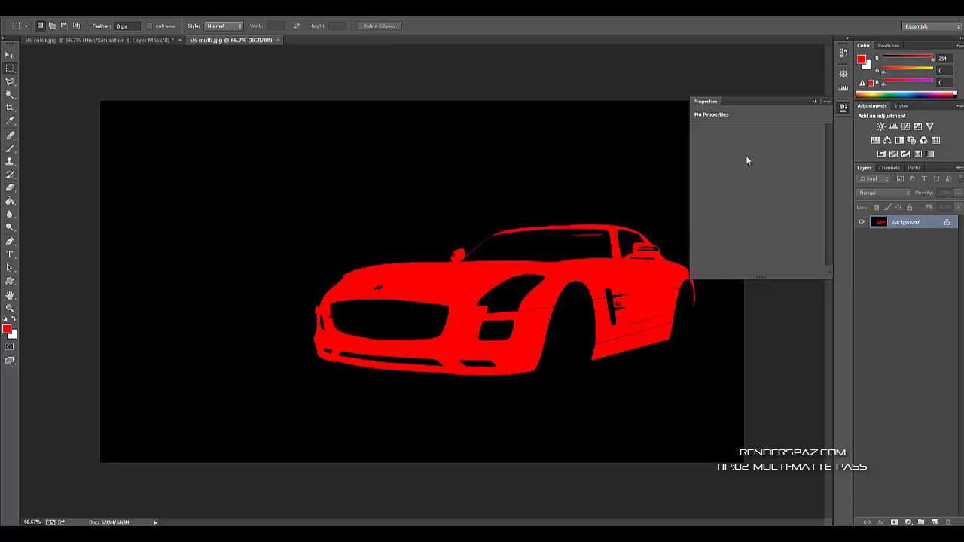
Step: In sls-color.jpg, turn off Colorize for the car's Hue/Saturation adjustment and set the hue to -13
click(100, 39)
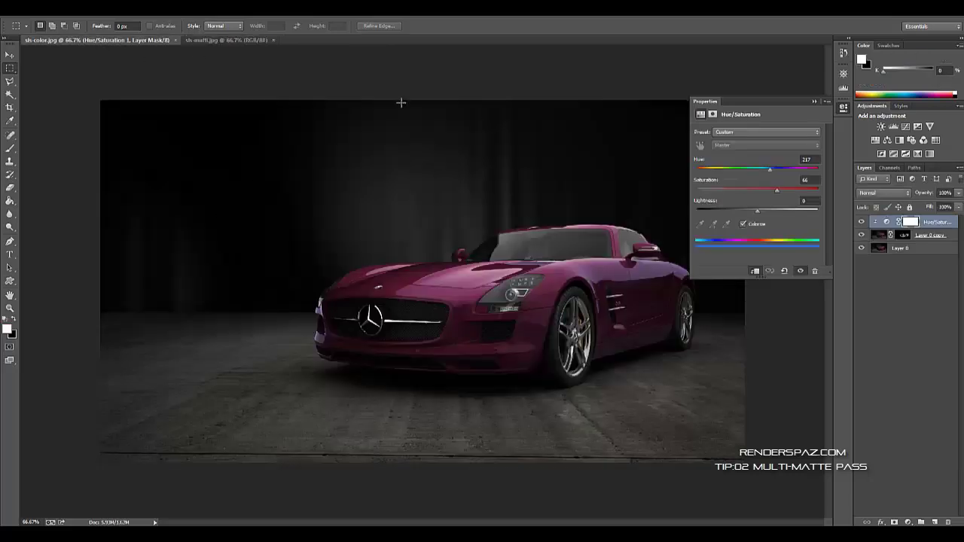
click(927, 238)
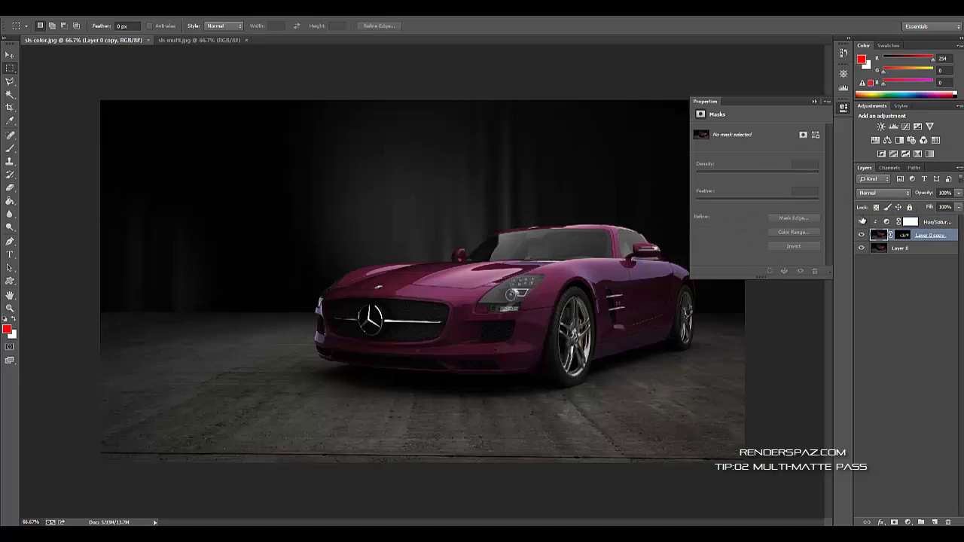
click(928, 223)
mouse_move(756, 170)
mouse_down()
mouse_move(735, 171)
mouse_move(795, 171)
mouse_move(749, 169)
mouse_up()
click(749, 225)
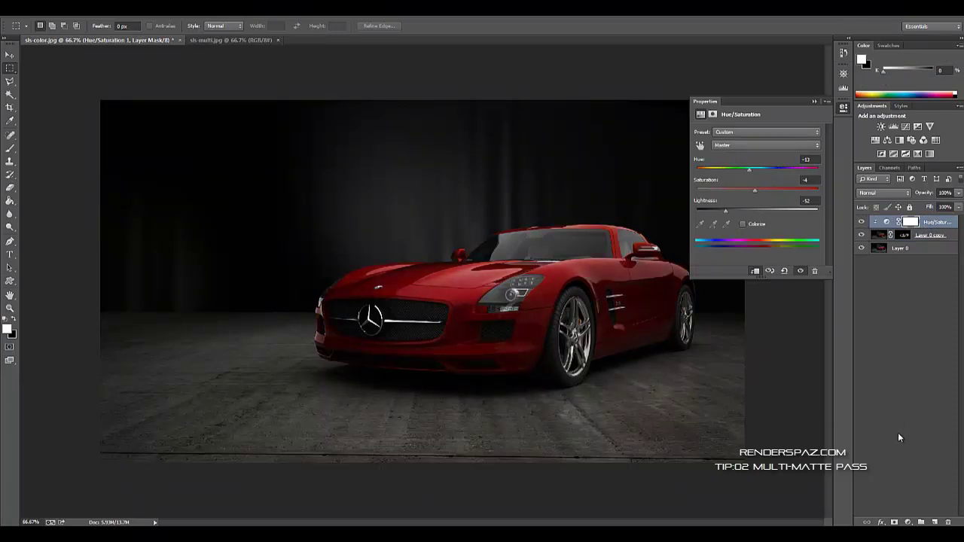